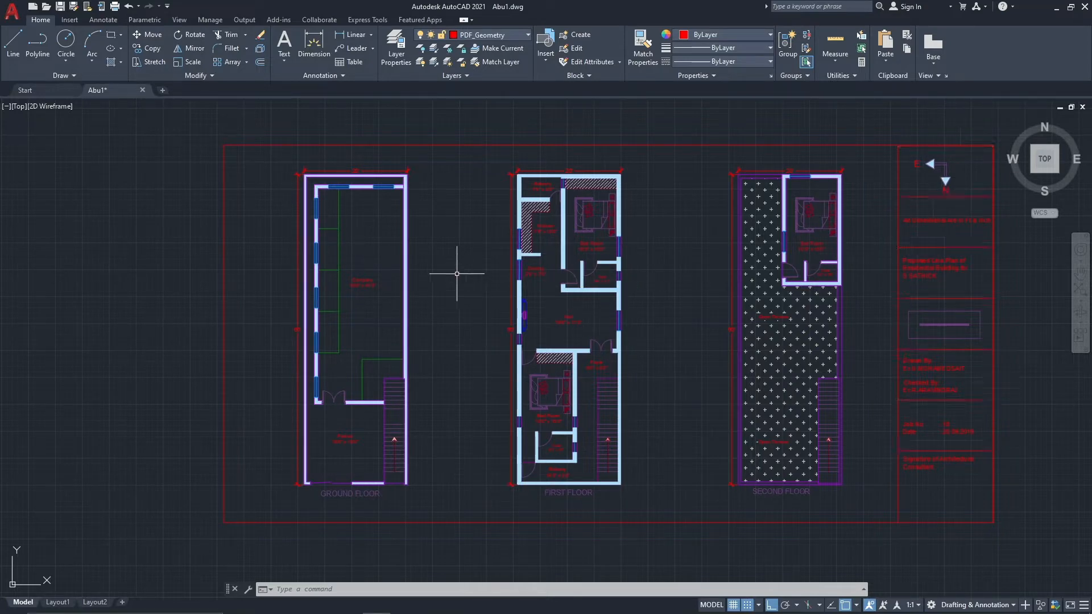
# Step: Check the plot area choices in the model's Plot settings and close them without plotting
pyautogui.hotkey('ctrl', 'p')
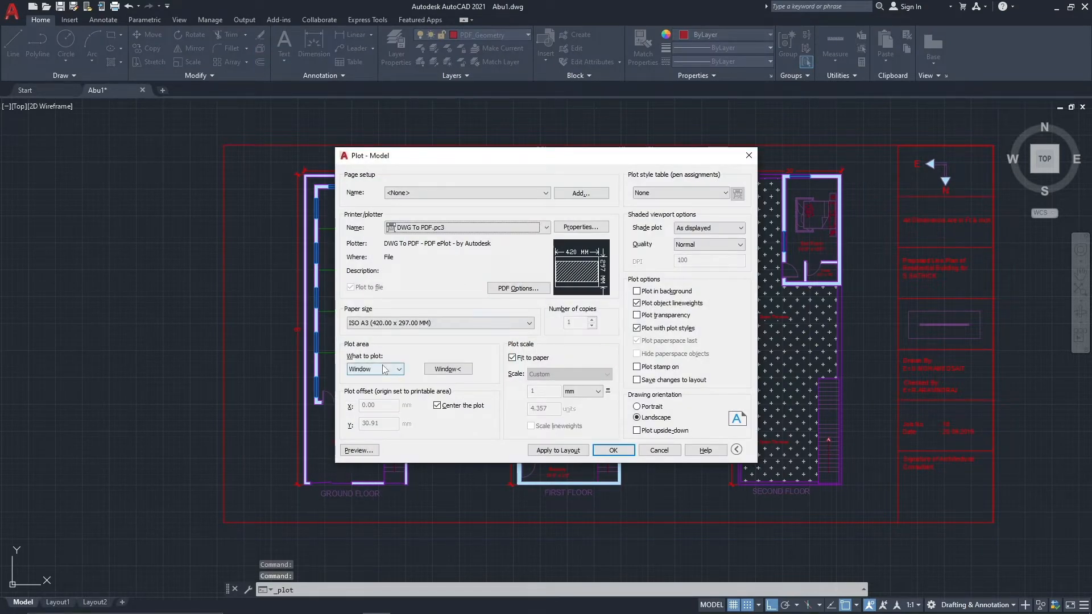
pyautogui.click(398, 369)
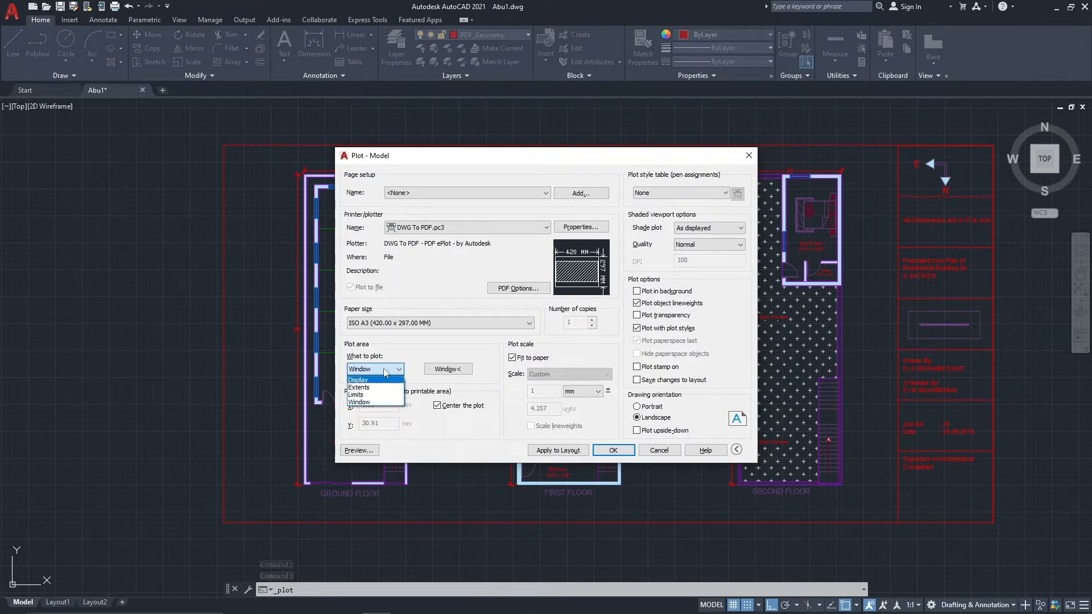
pyautogui.click(386, 372)
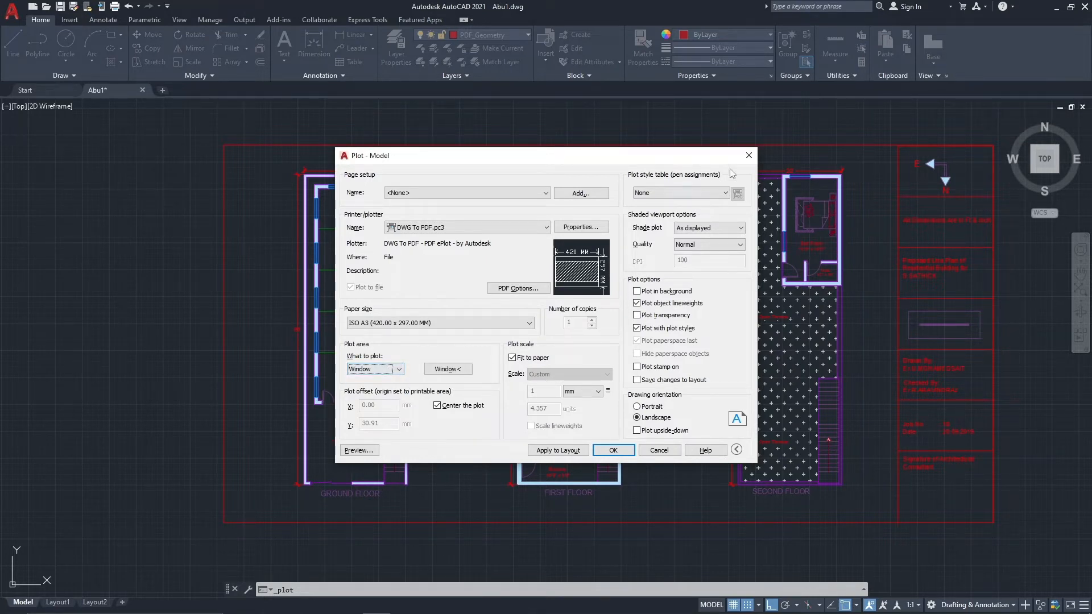
pyautogui.click(744, 155)
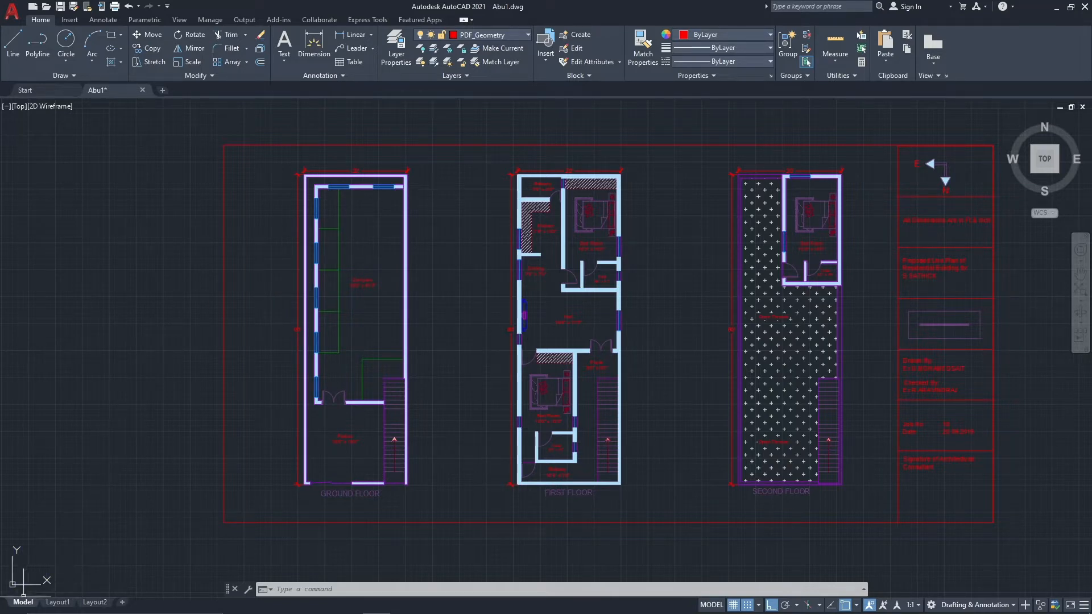
# Step: Switch from model space to the Layout1 sheet
pyautogui.moveTo(59, 606)
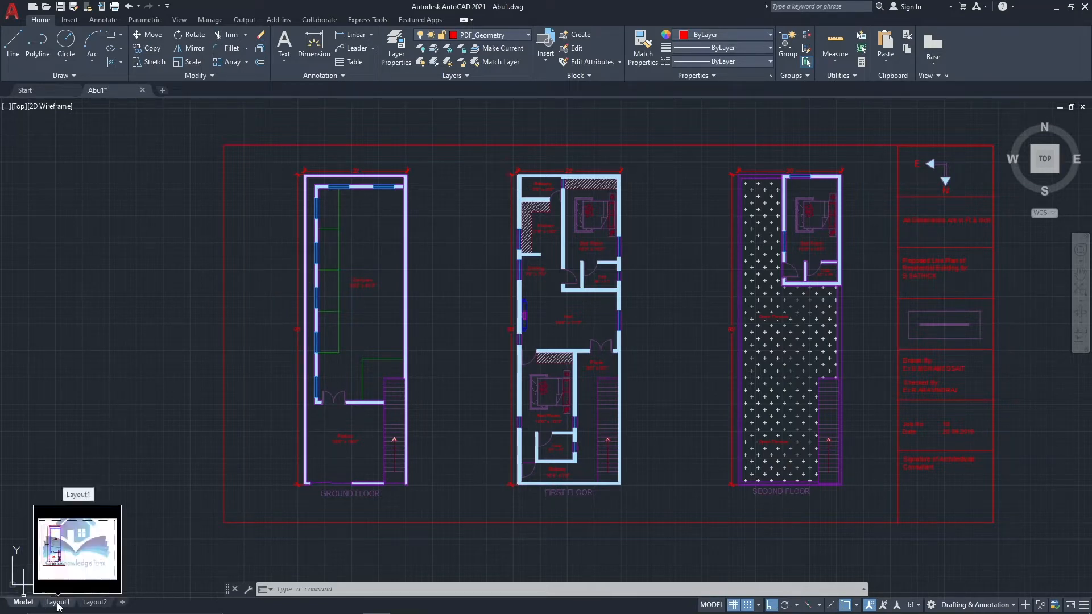
pyautogui.click(59, 604)
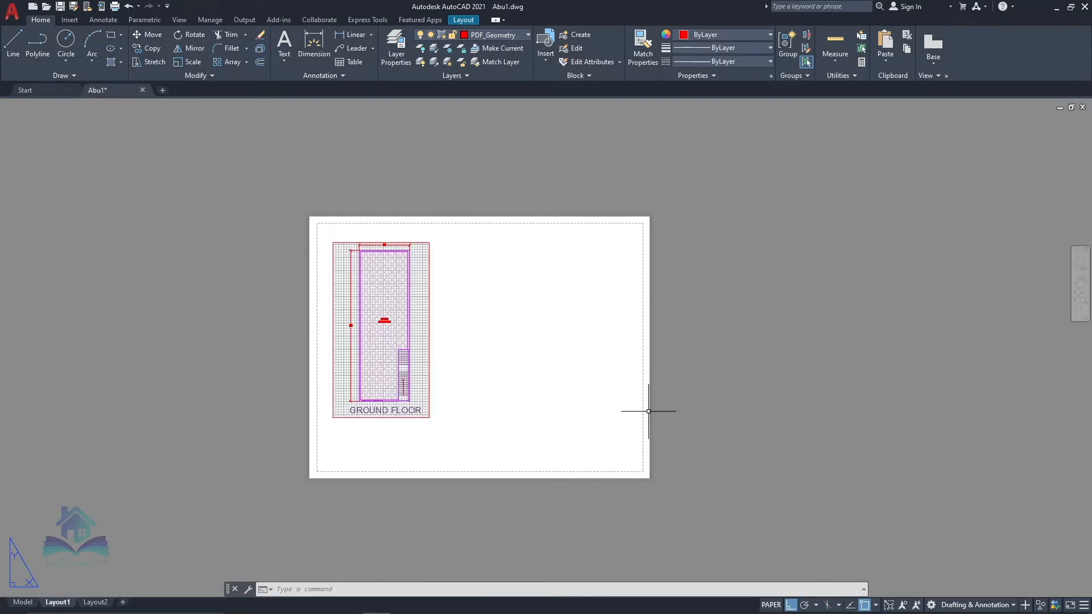
pyautogui.scroll(1, 350, 264)
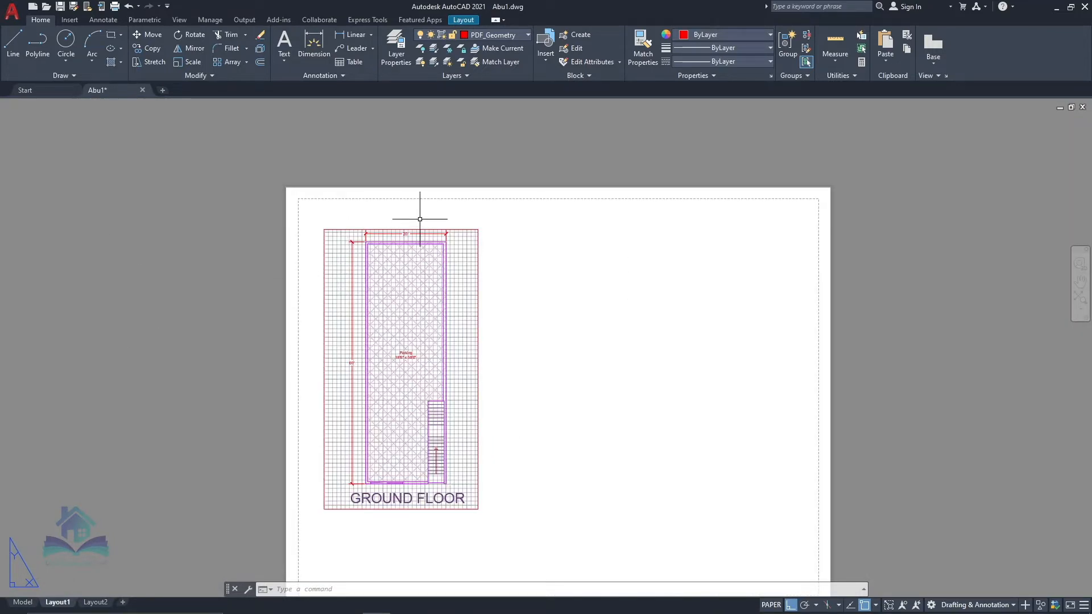
pyautogui.scroll(-1, 419, 219)
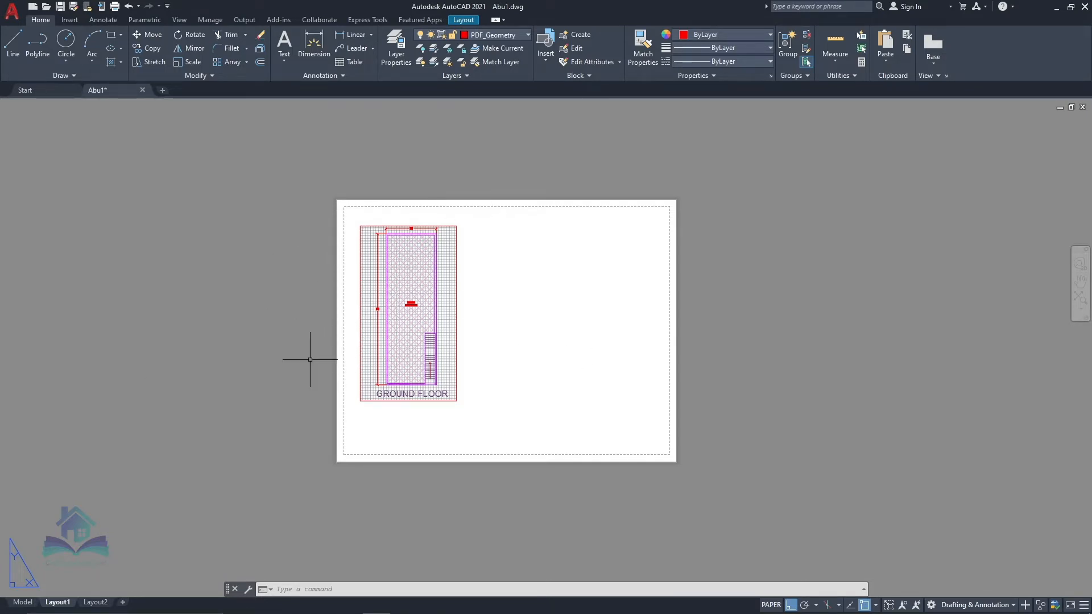
# Step: Modify Layout1's page setup to use the ISO A3 (420.00 x 297.00 MM) paper size
pyautogui.rightClick(62, 604)
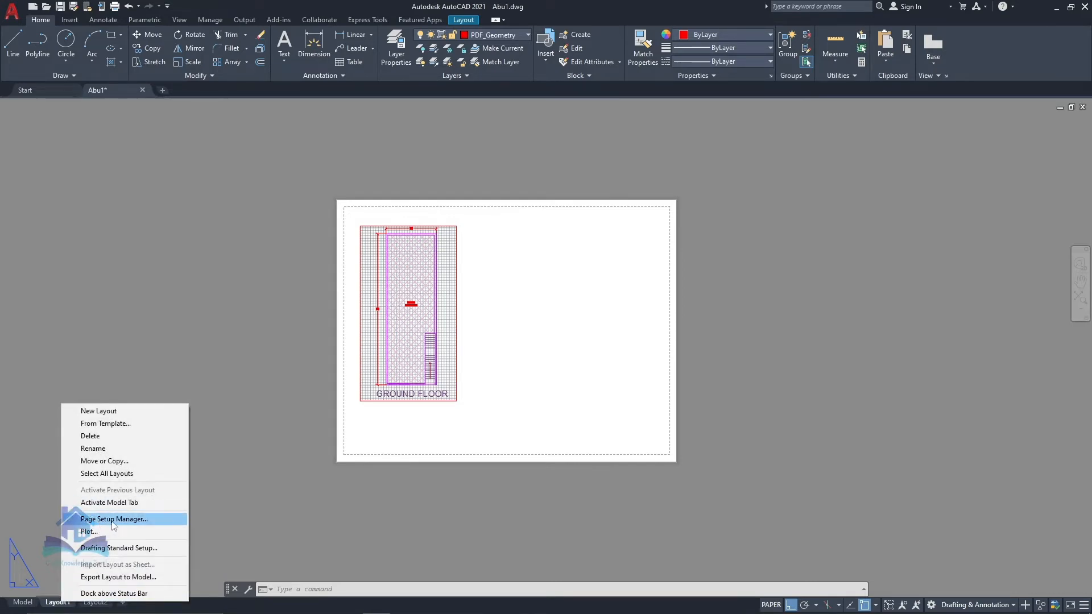
pyautogui.click(113, 521)
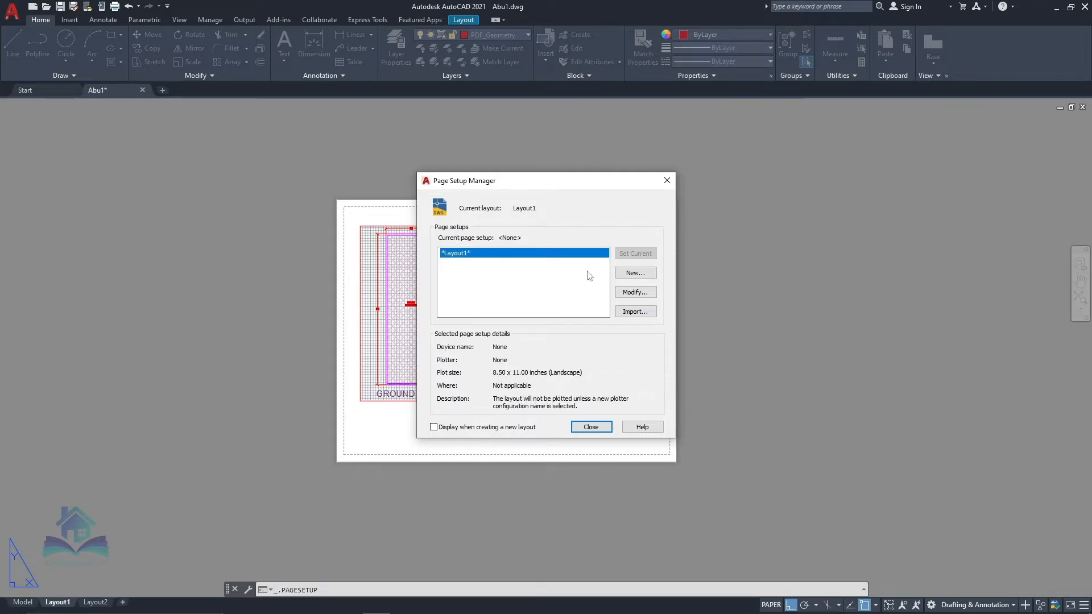
pyautogui.click(635, 292)
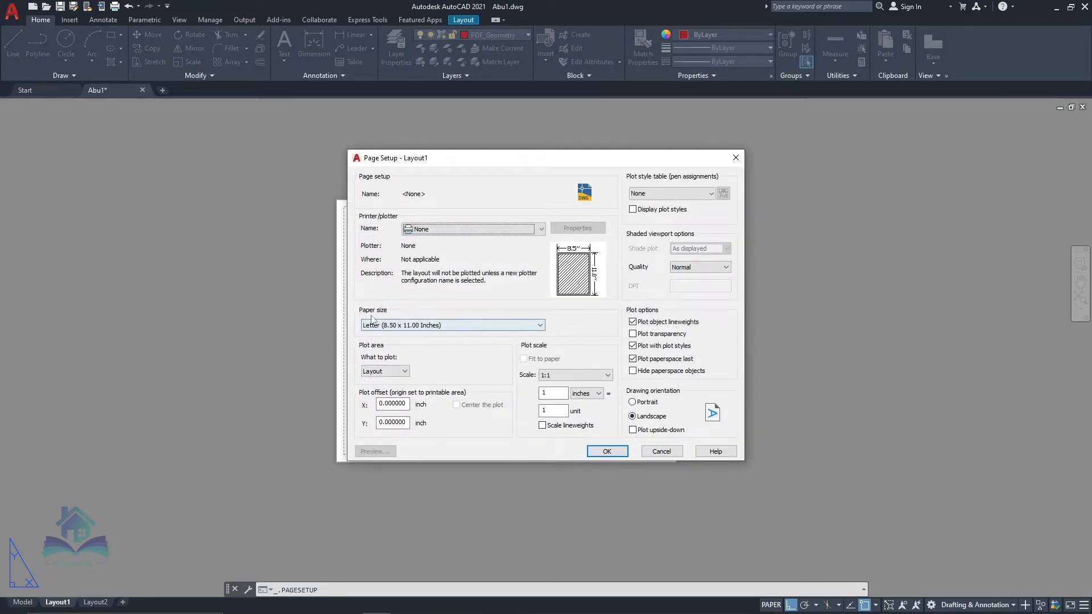
pyautogui.click(401, 326)
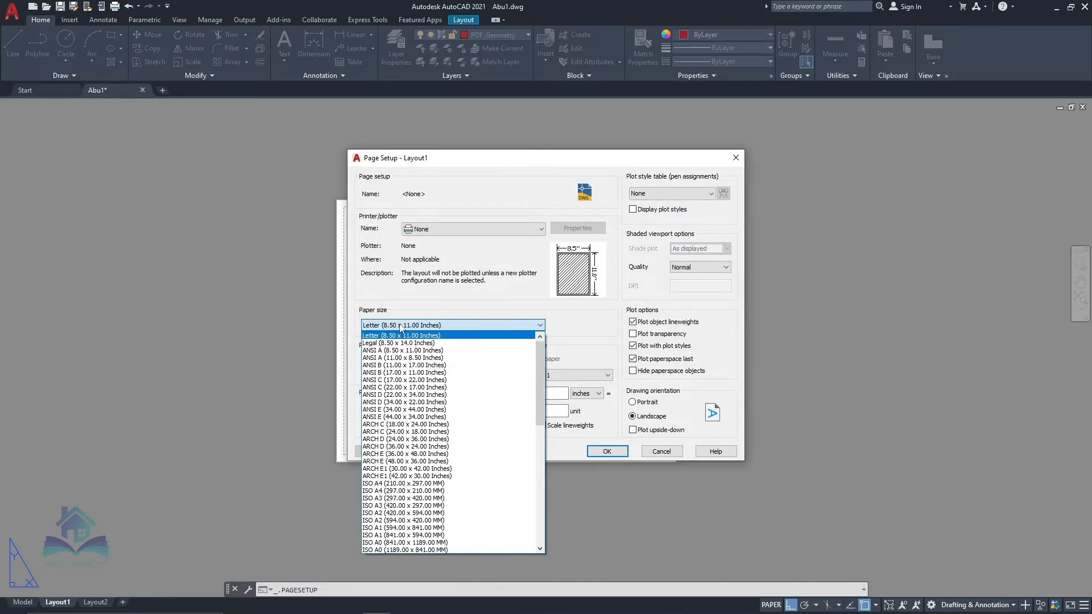
pyautogui.scroll(-5, 427, 367)
pyautogui.scroll(-2, 428, 369)
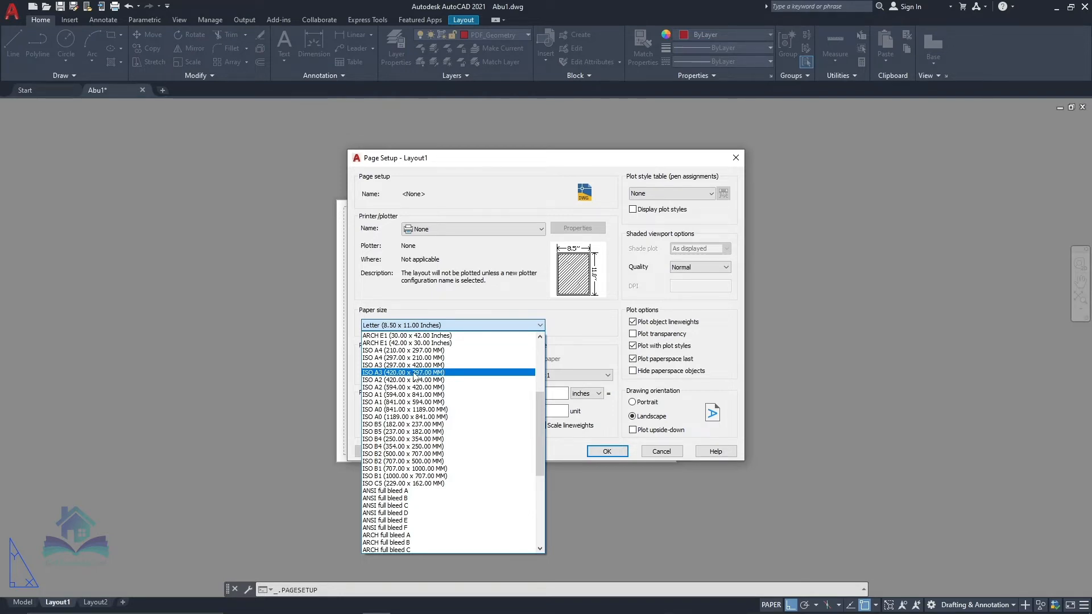
pyautogui.click(414, 373)
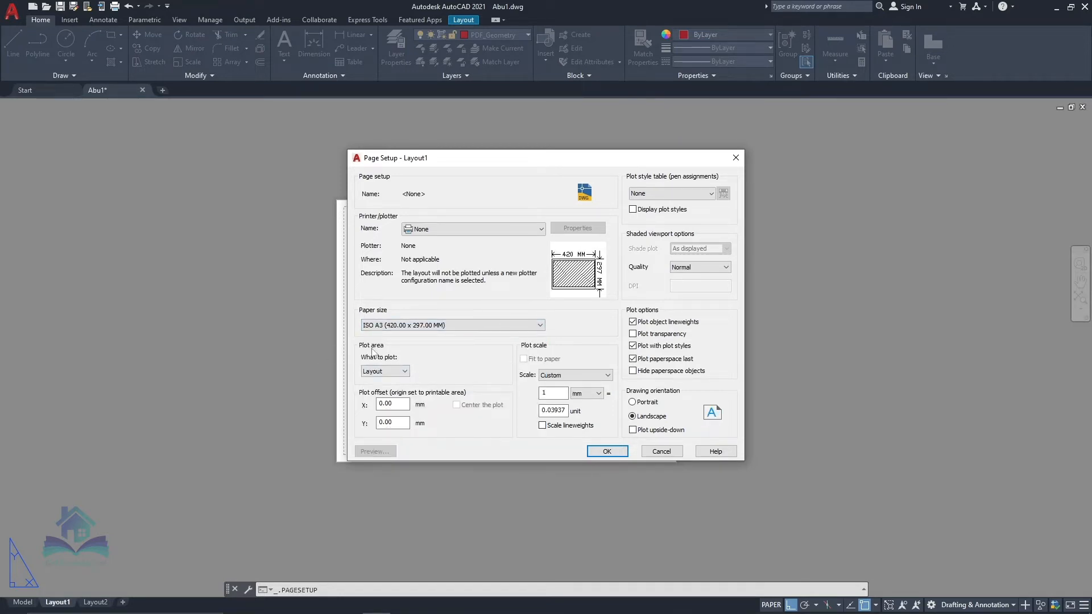
# Step: Keep Layout as the area to plot and set the plot scale to 1:1
pyautogui.click(404, 373)
pyautogui.click(404, 372)
pyautogui.click(567, 376)
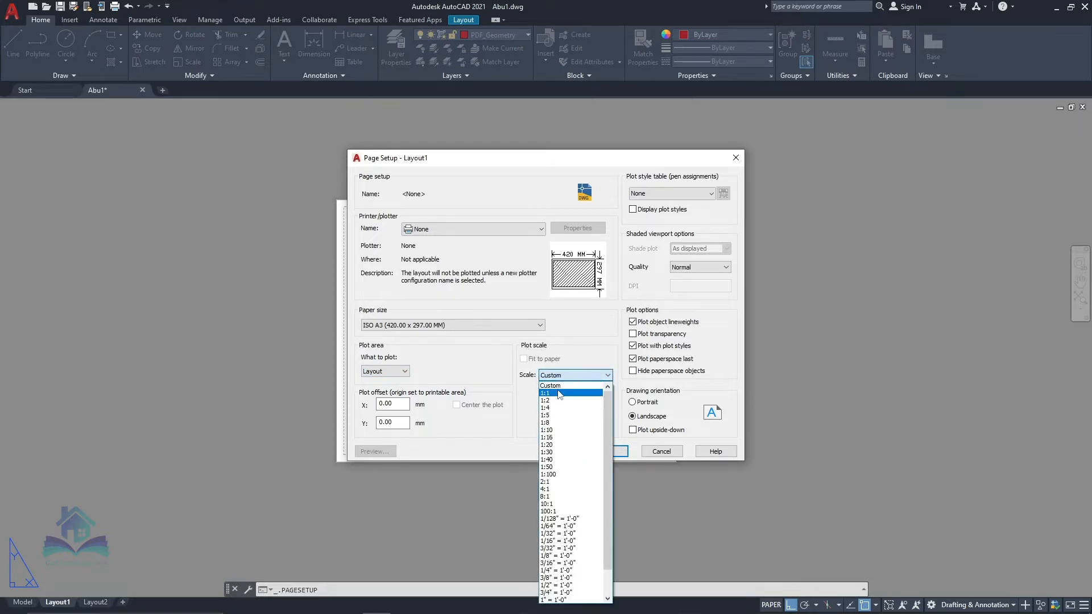
pyautogui.click(560, 393)
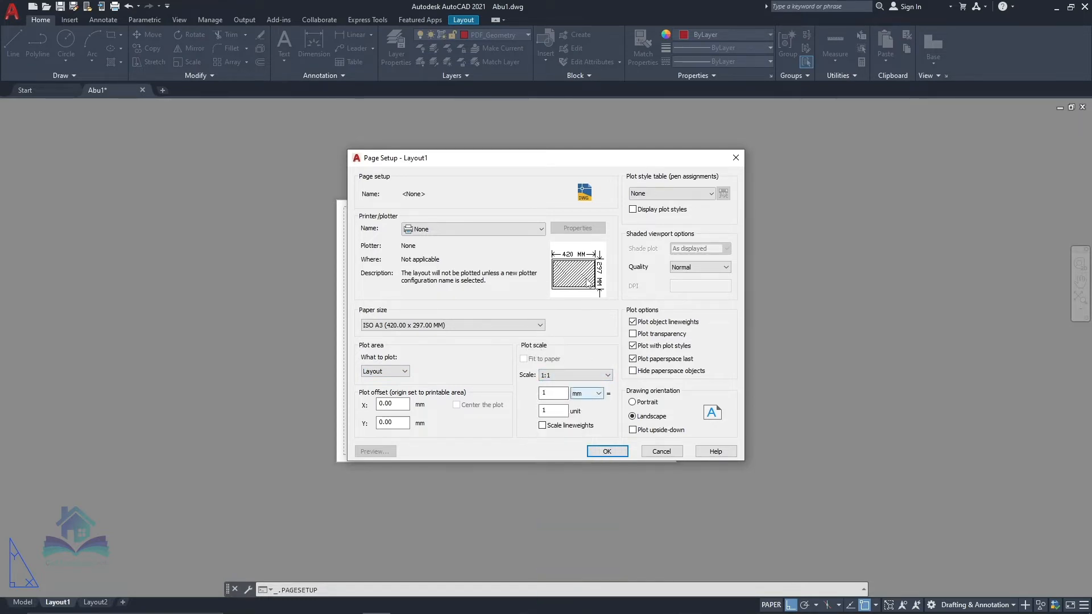
# Step: Assign the monochrome.ctb plot style table to Layout1, then apply the page setup and close its manager
pyautogui.click(657, 194)
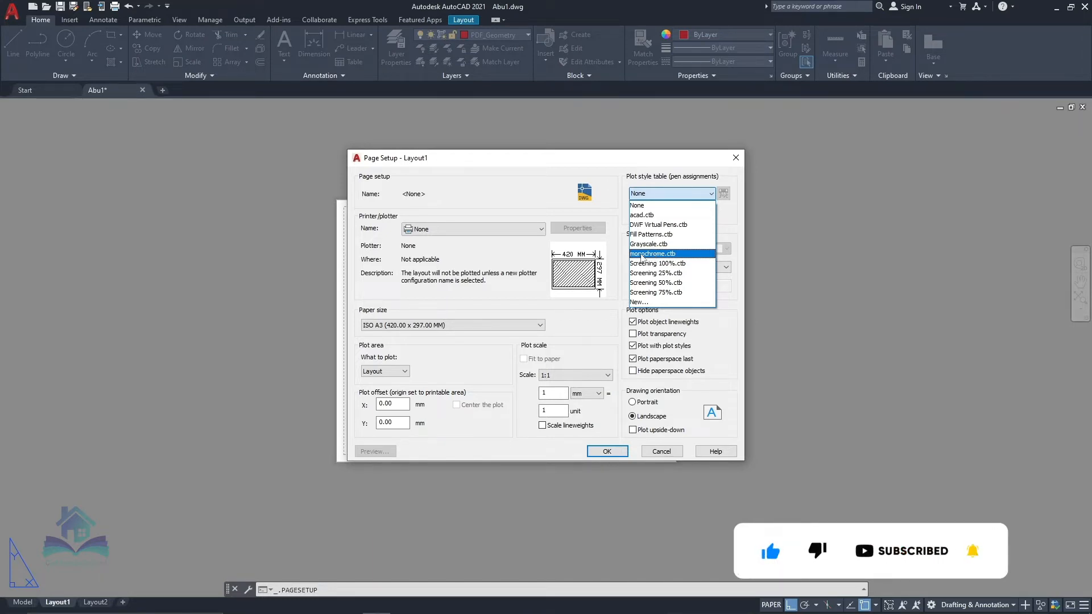
pyautogui.click(641, 254)
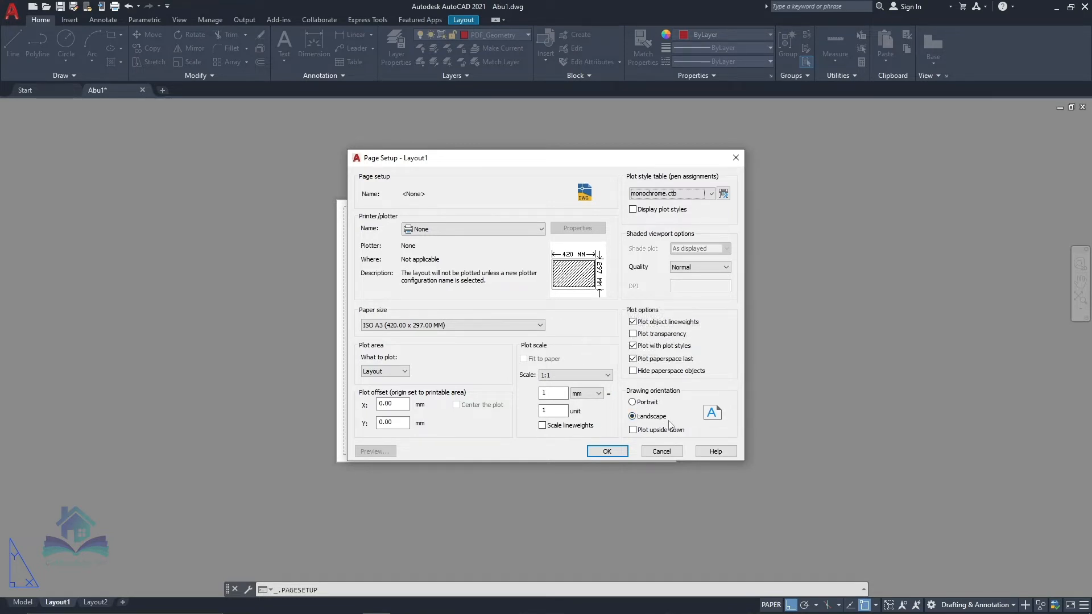
pyautogui.click(606, 451)
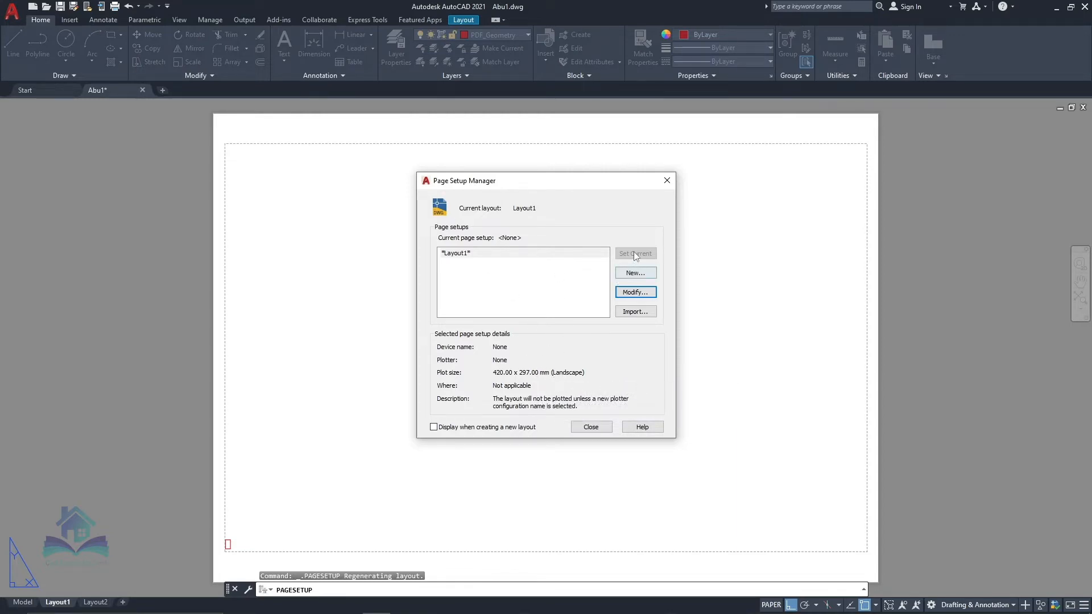
pyautogui.click(523, 255)
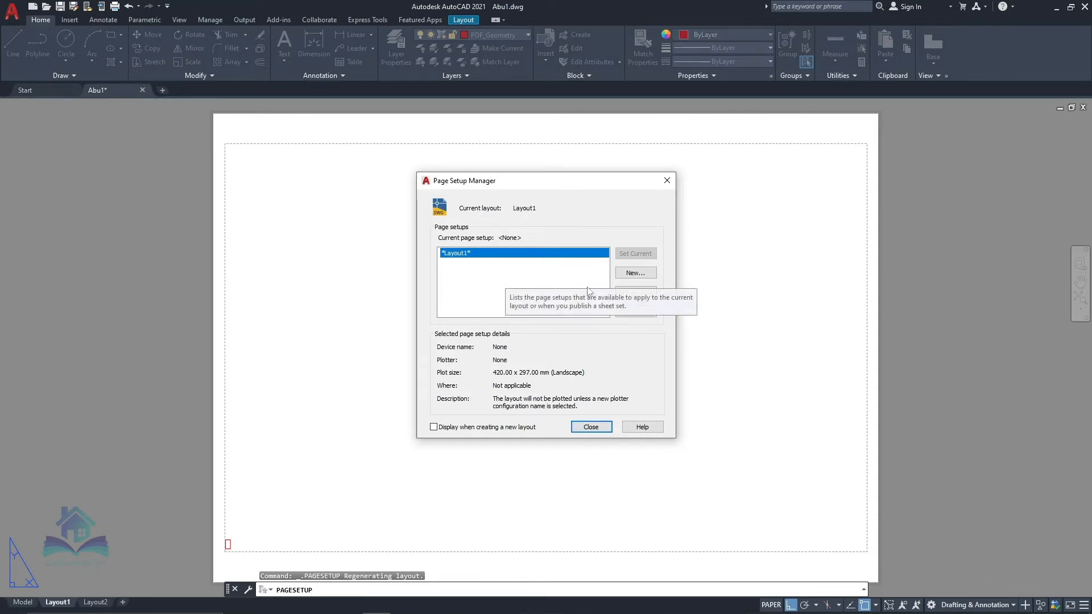
pyautogui.click(591, 427)
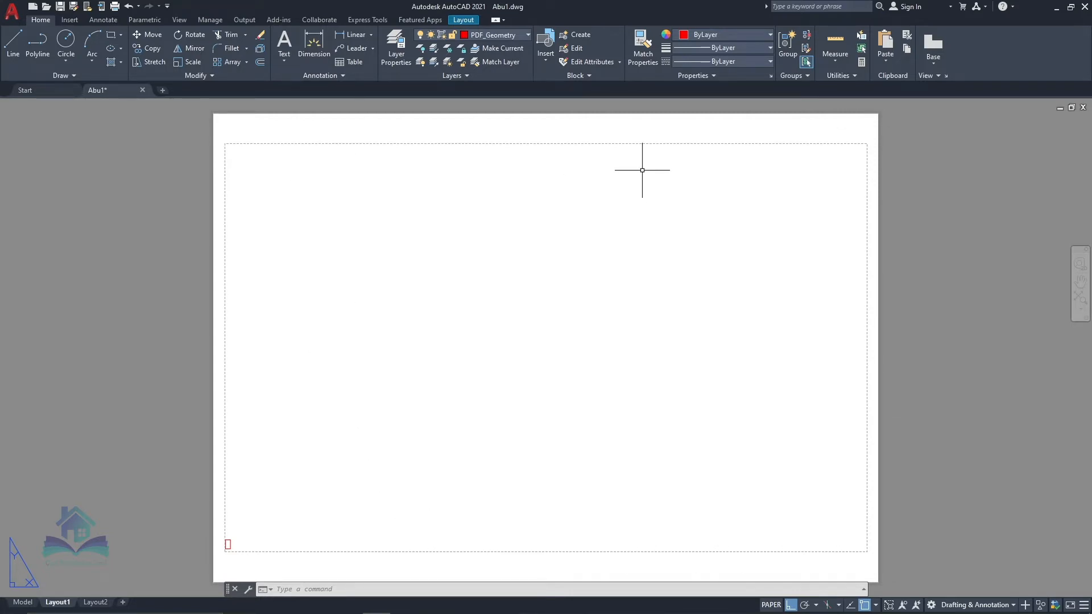
# Step: Delete the tiny old viewport and create a tall MVIEW viewport from the printable area's upper-left corner, about a quarter of its width
pyautogui.click(228, 544)
pyautogui.press('Delete')
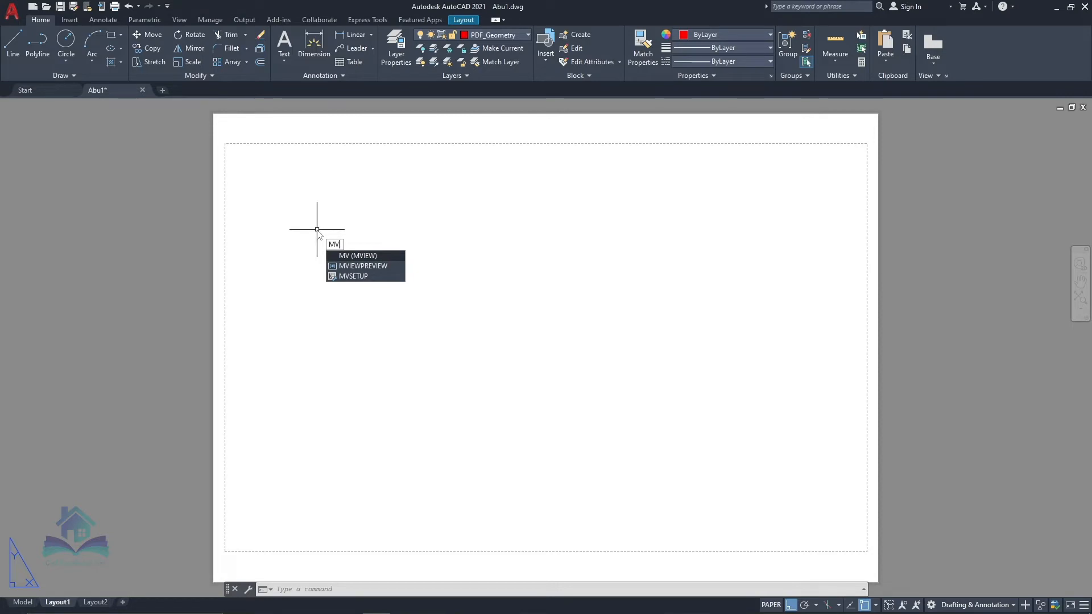
pyautogui.press('Return')
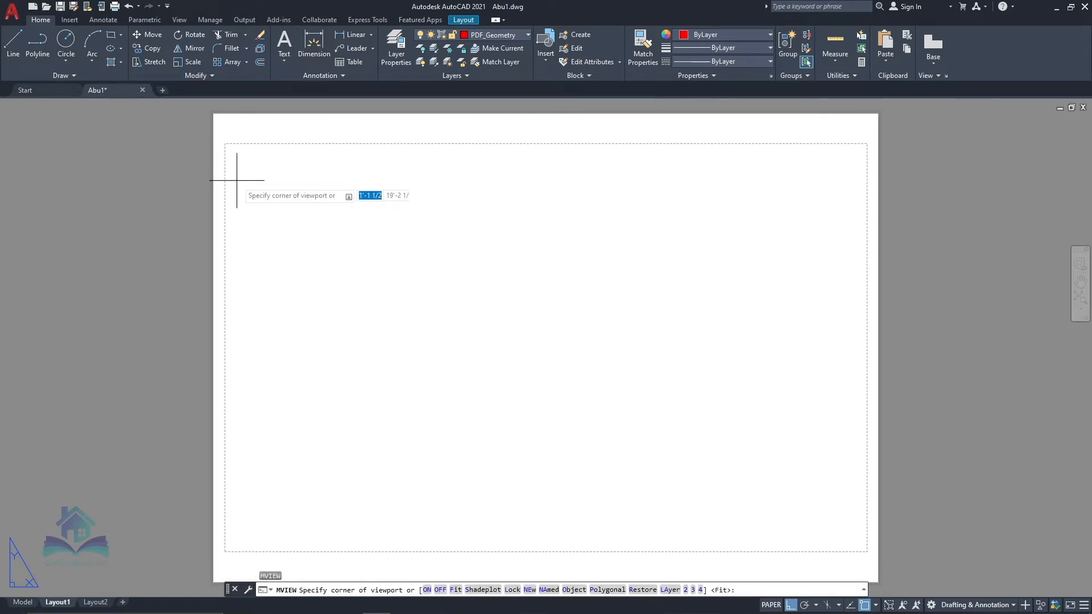
pyautogui.click(226, 144)
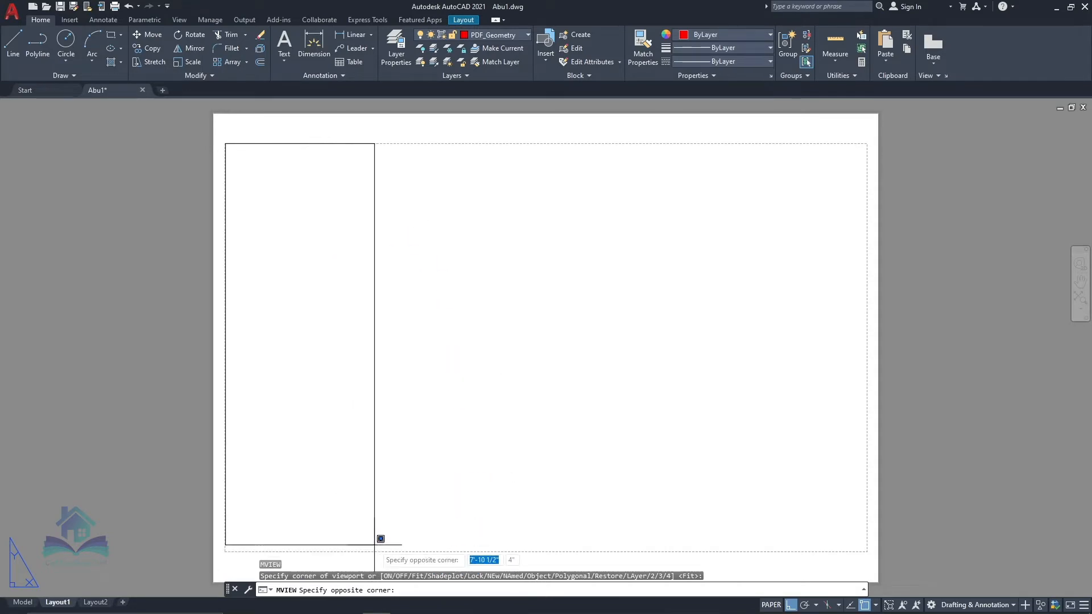
pyautogui.click(395, 505)
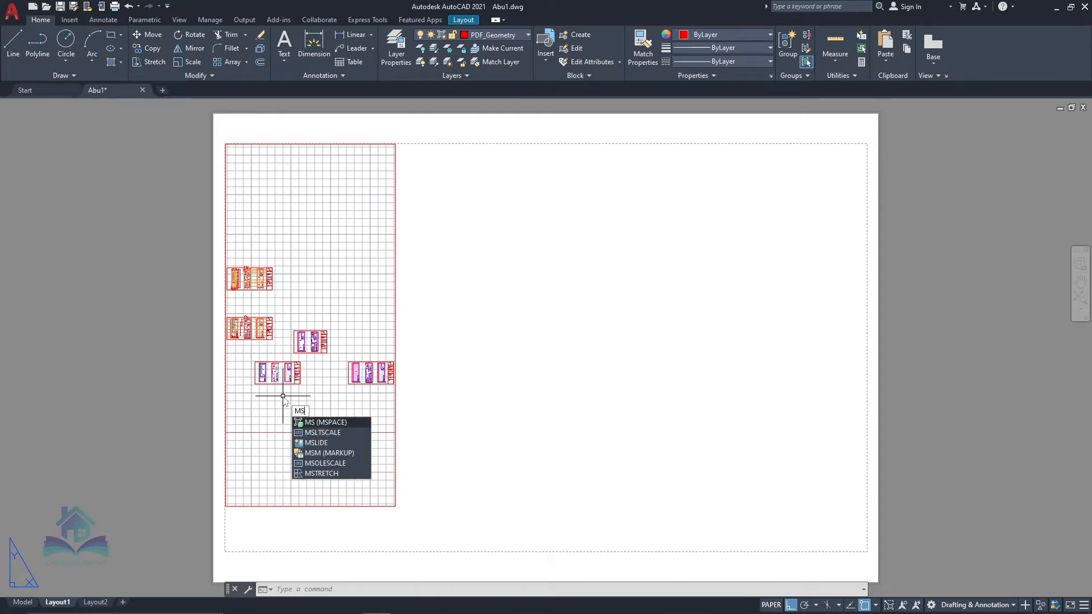
# Step: Activate model space in the new viewport, fit the ground floor plan with Zoom Object, and return to paper space
pyautogui.press('Return')
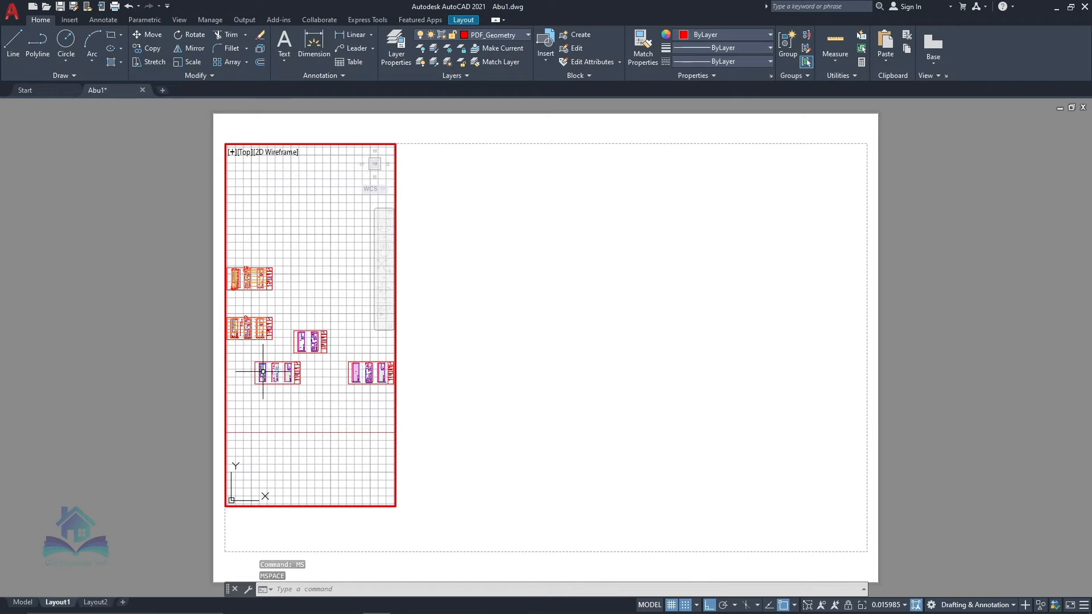
pyautogui.scroll(2, 262, 376)
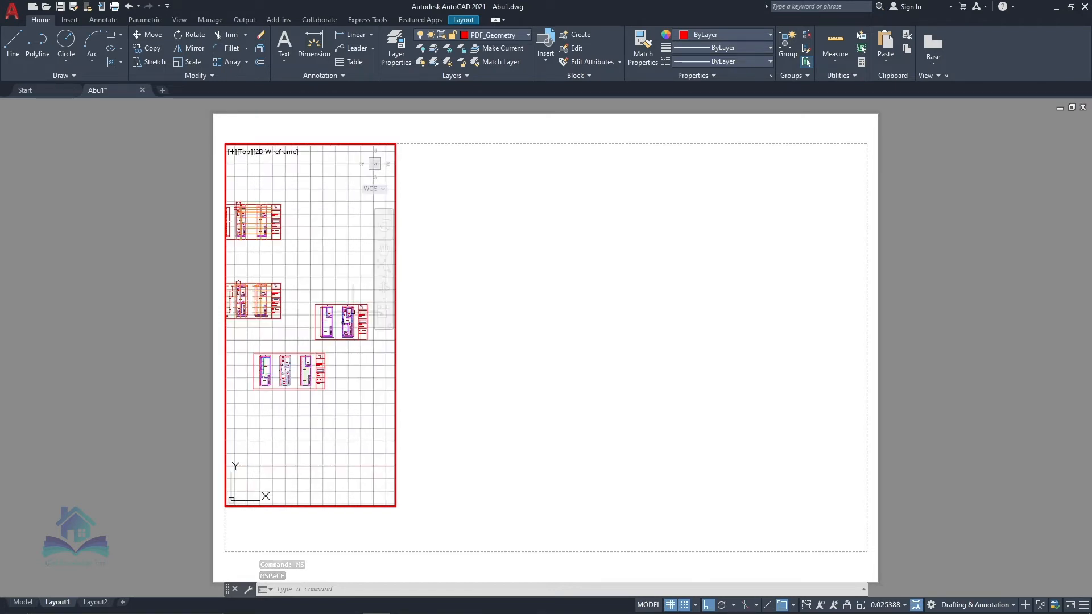
pyautogui.click(384, 278)
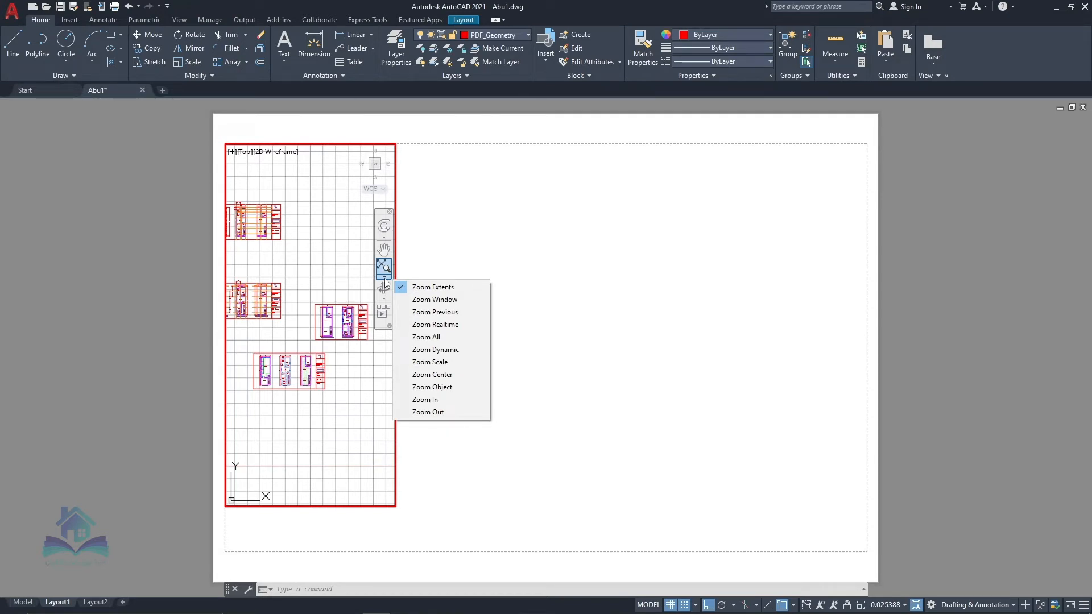
pyautogui.click(423, 387)
pyautogui.scroll(5, 287, 367)
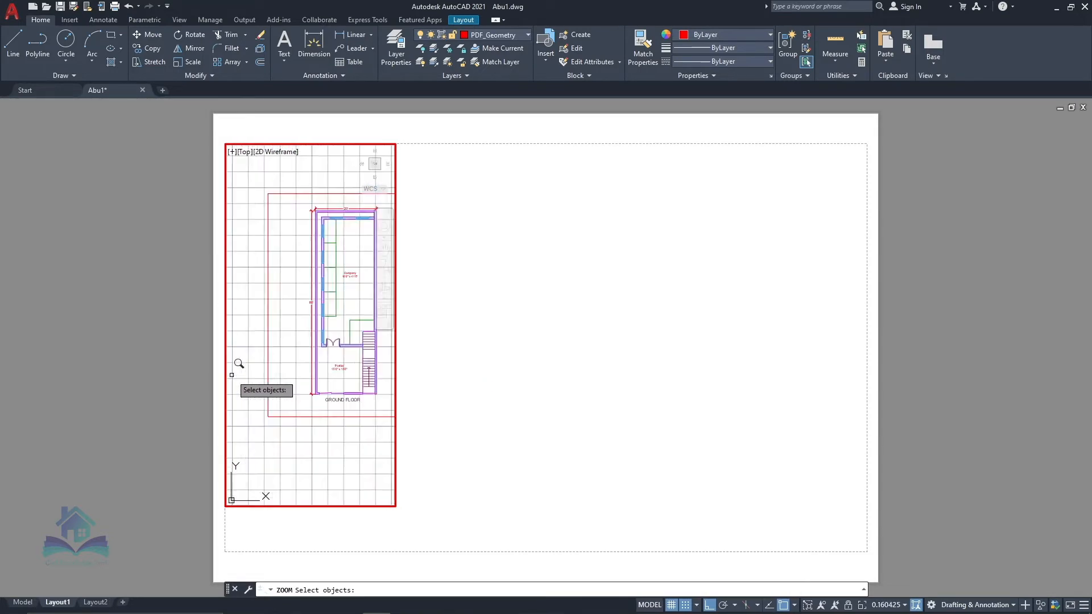
pyautogui.scroll(2, 291, 353)
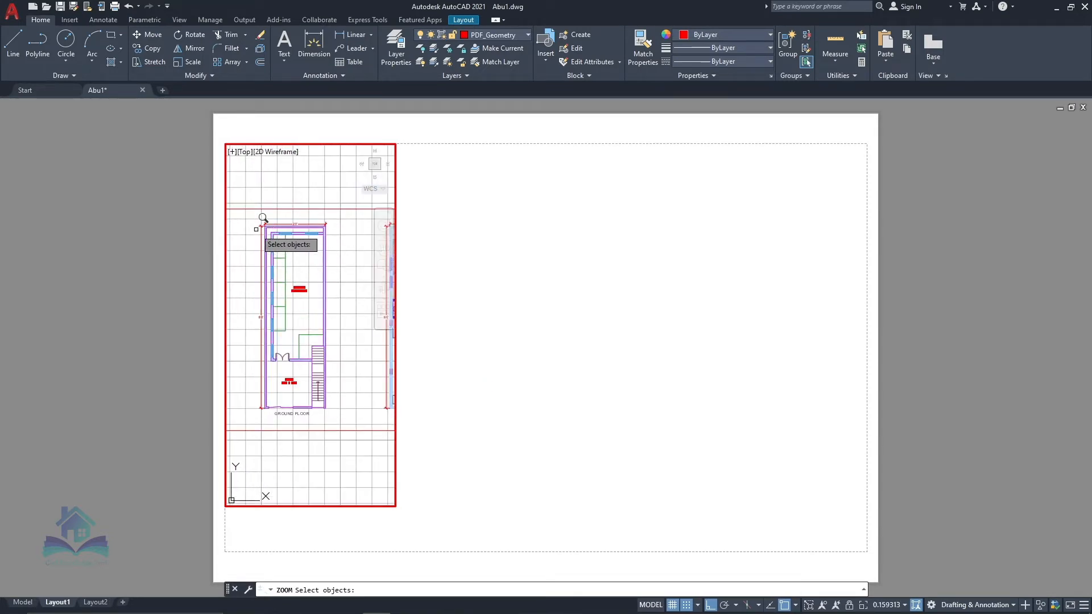
pyautogui.click(253, 221)
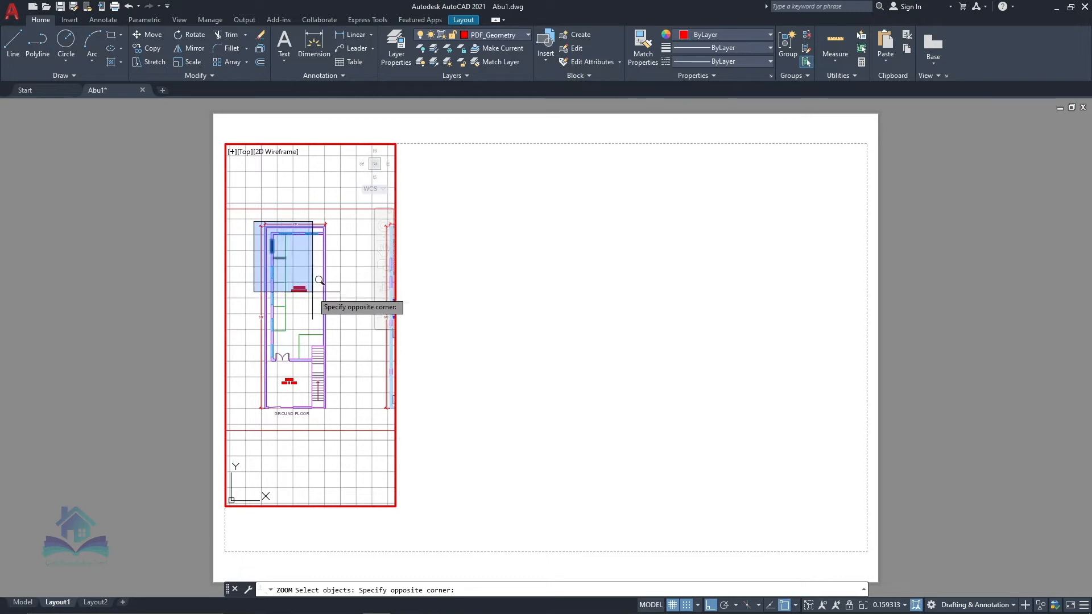
pyautogui.click(342, 418)
pyautogui.press('Return')
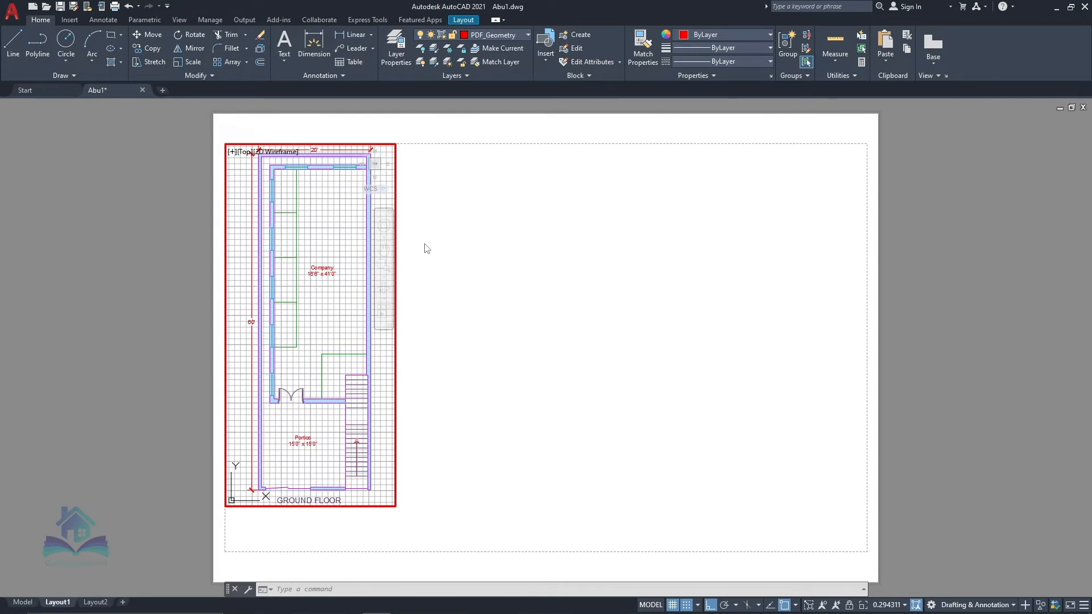
pyautogui.write('PS')
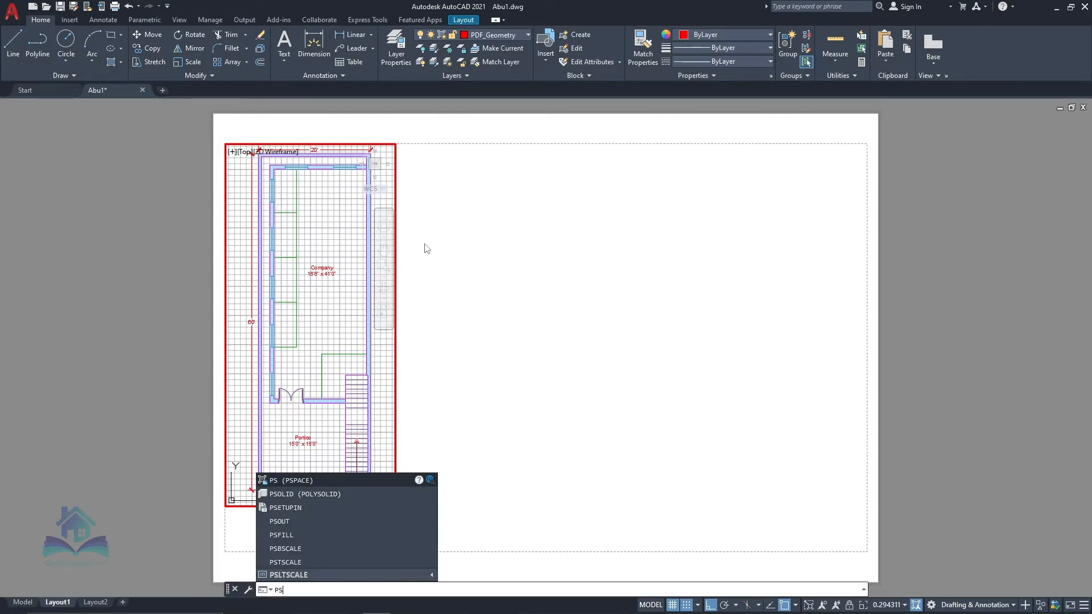
pyautogui.press('Return')
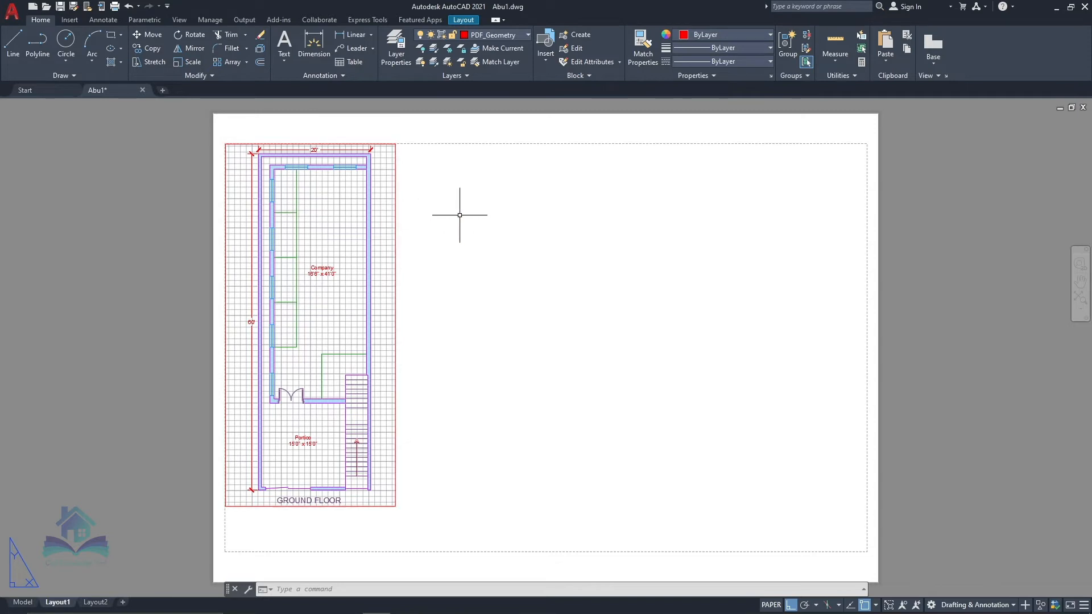
# Step: Copy the ground floor viewport from its upper-left corner so the duplicate sits directly against its right edge
pyautogui.click(396, 213)
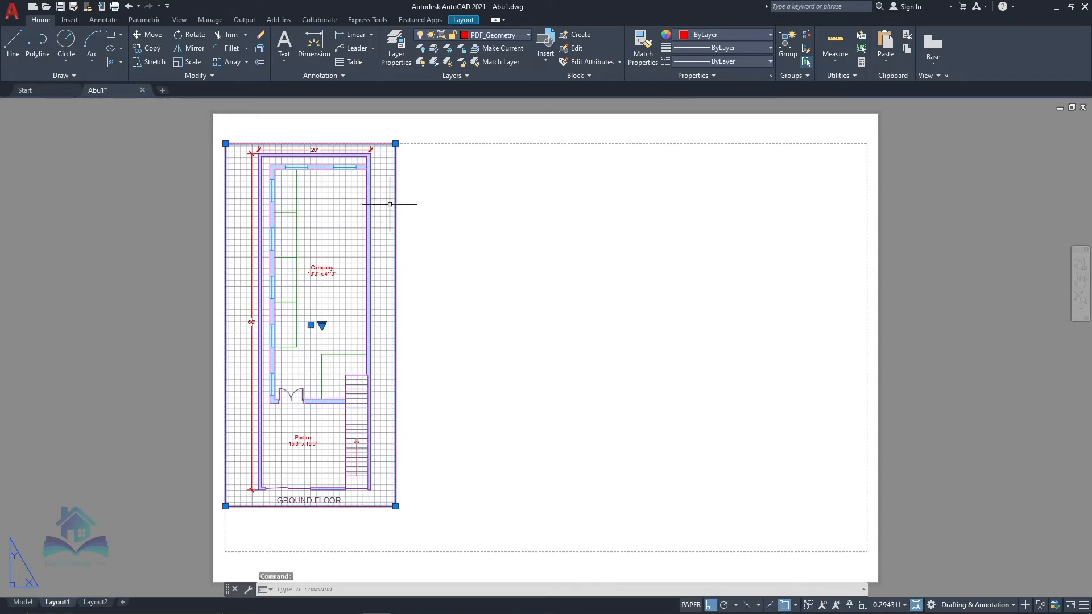
pyautogui.click(147, 50)
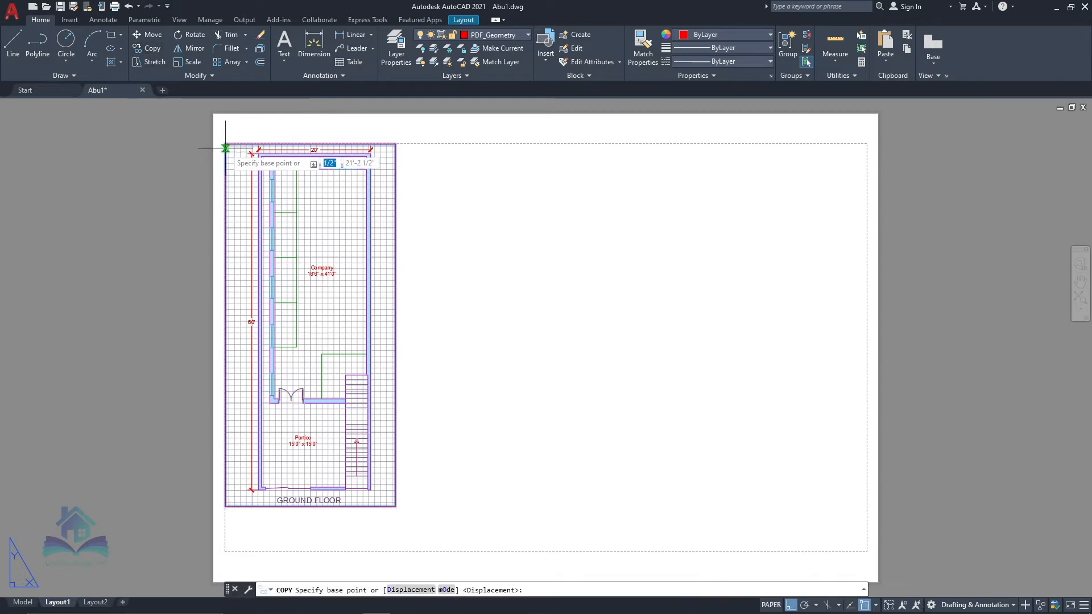
pyautogui.click(225, 143)
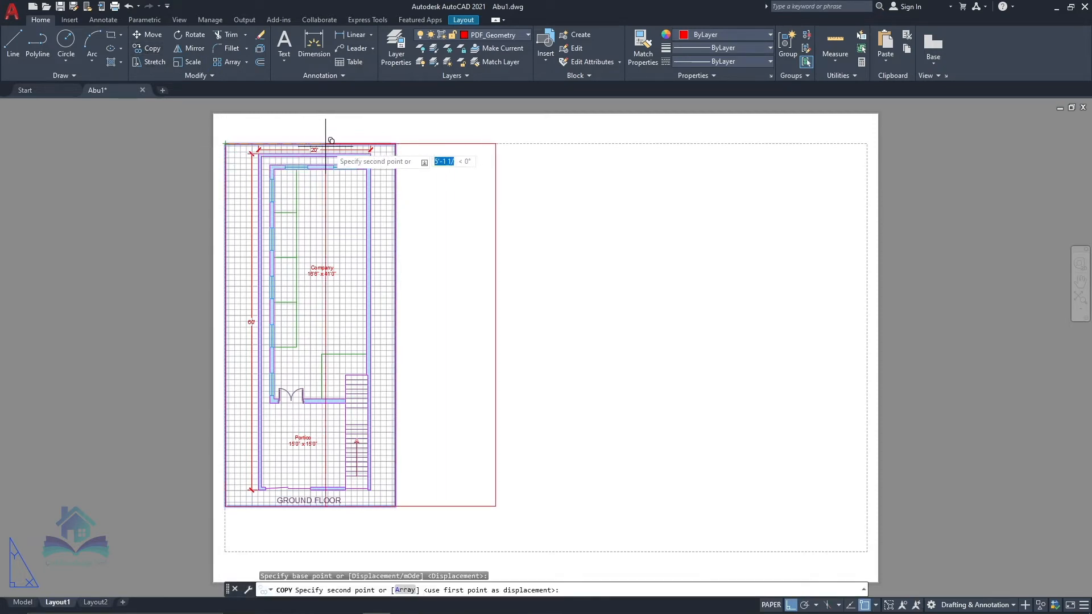
pyautogui.click(402, 139)
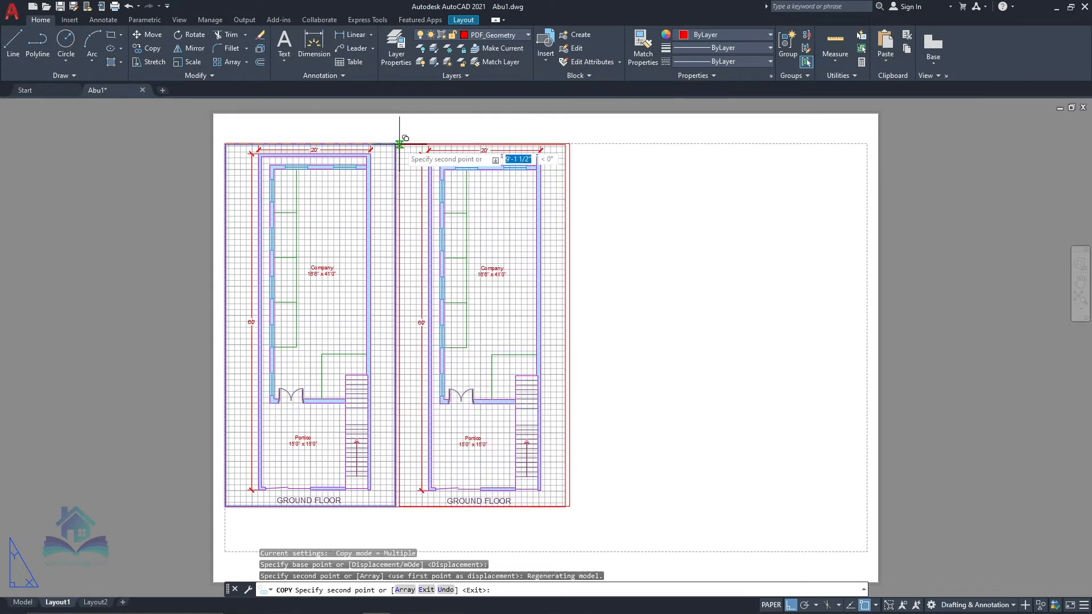
pyautogui.press('Escape')
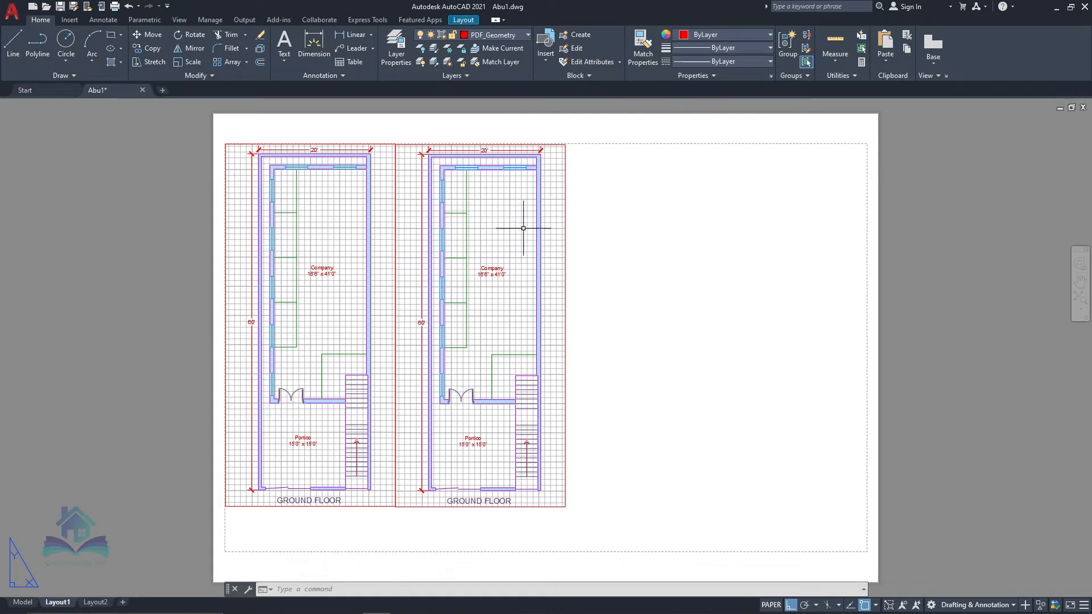
# Step: Activate model space in the copied viewport, fit the first floor plan with Zoom Object, and return to paper space
pyautogui.doubleClick(506, 220)
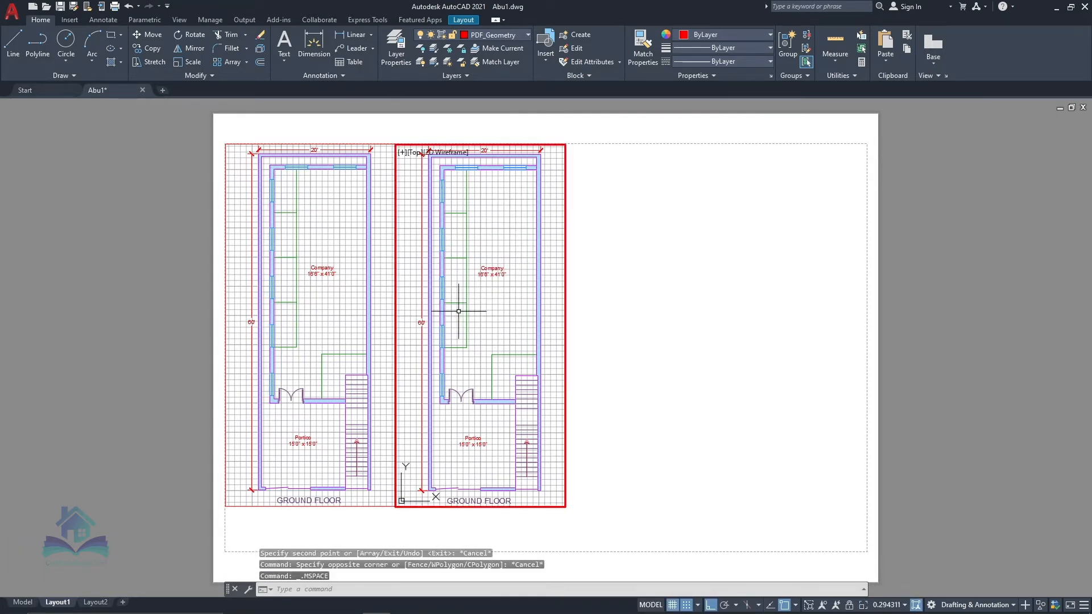
pyautogui.scroll(-5, 458, 311)
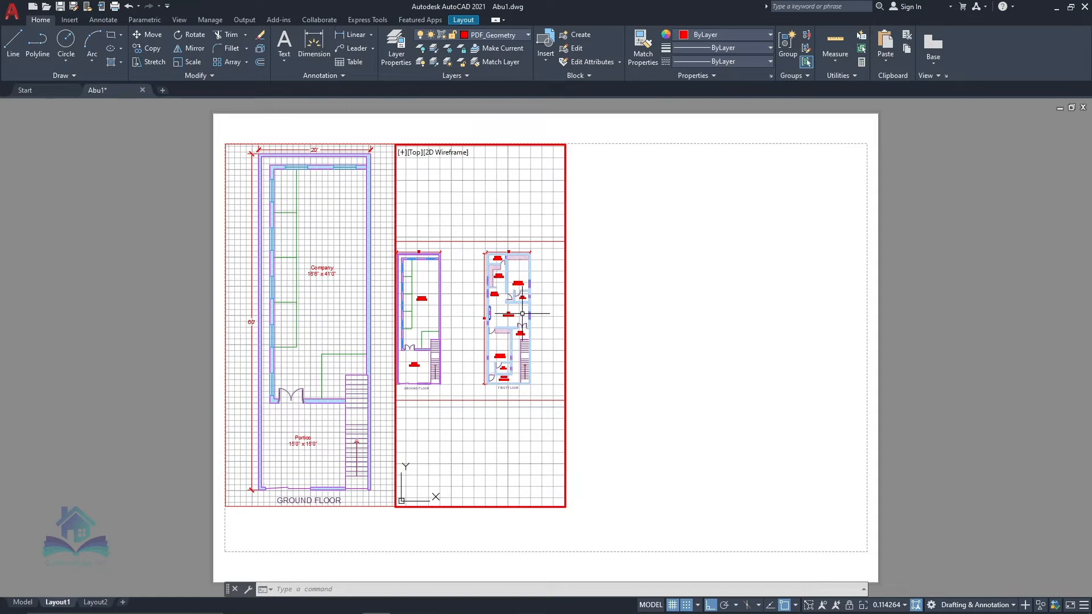
pyautogui.write('z')
pyautogui.press('Return')
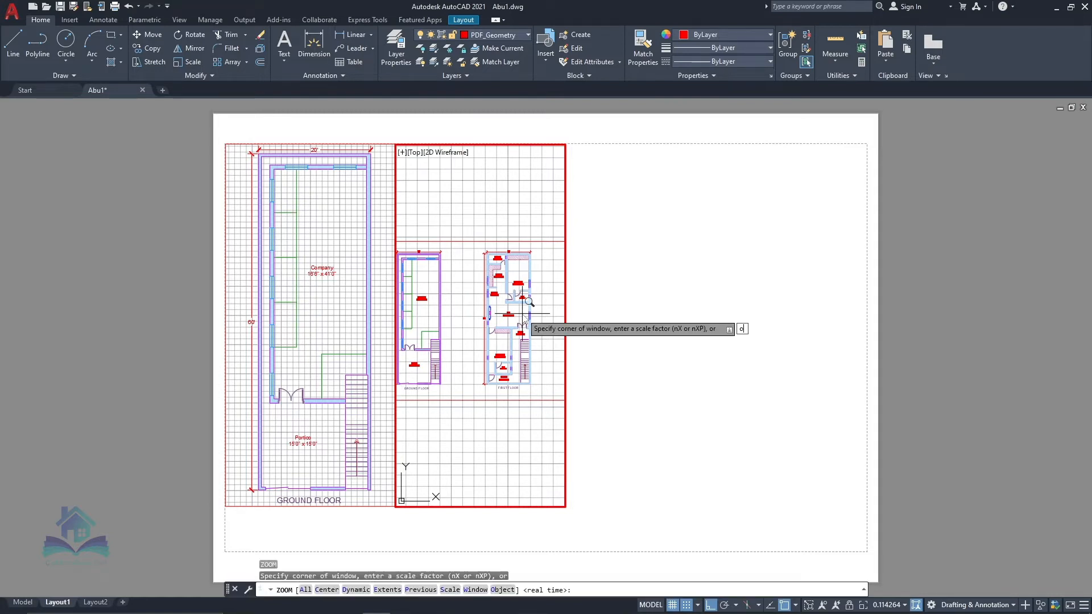
pyautogui.press('Return')
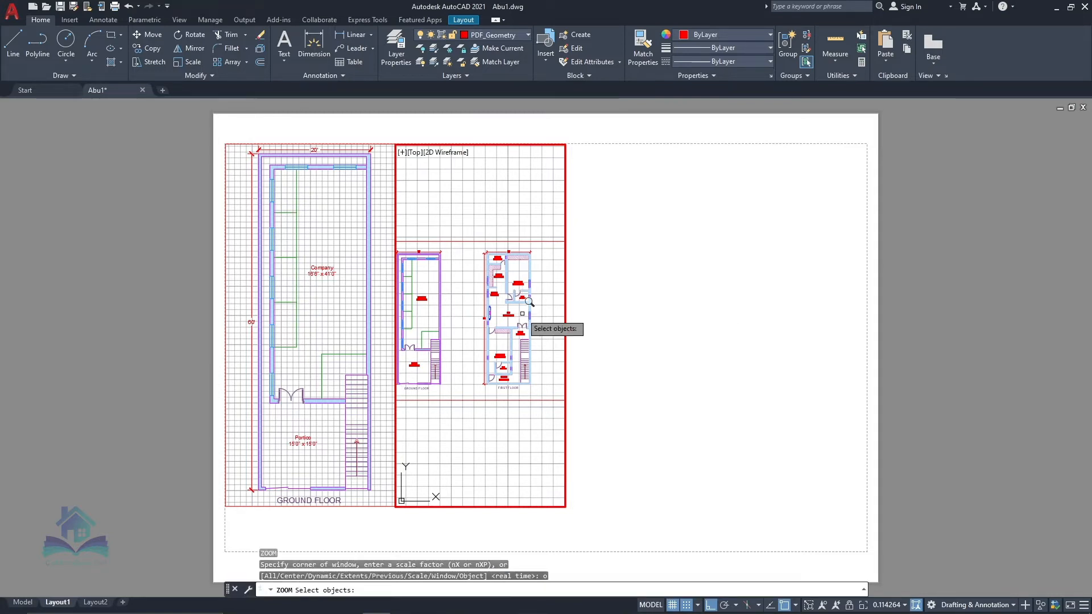
pyautogui.click(477, 248)
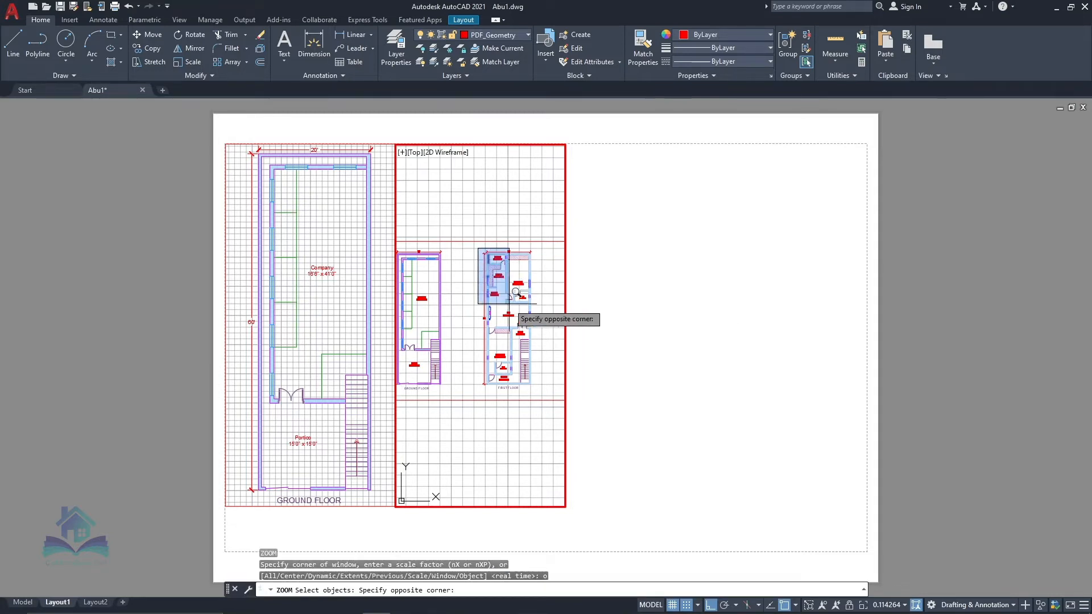
pyautogui.click(543, 390)
pyautogui.press('Return')
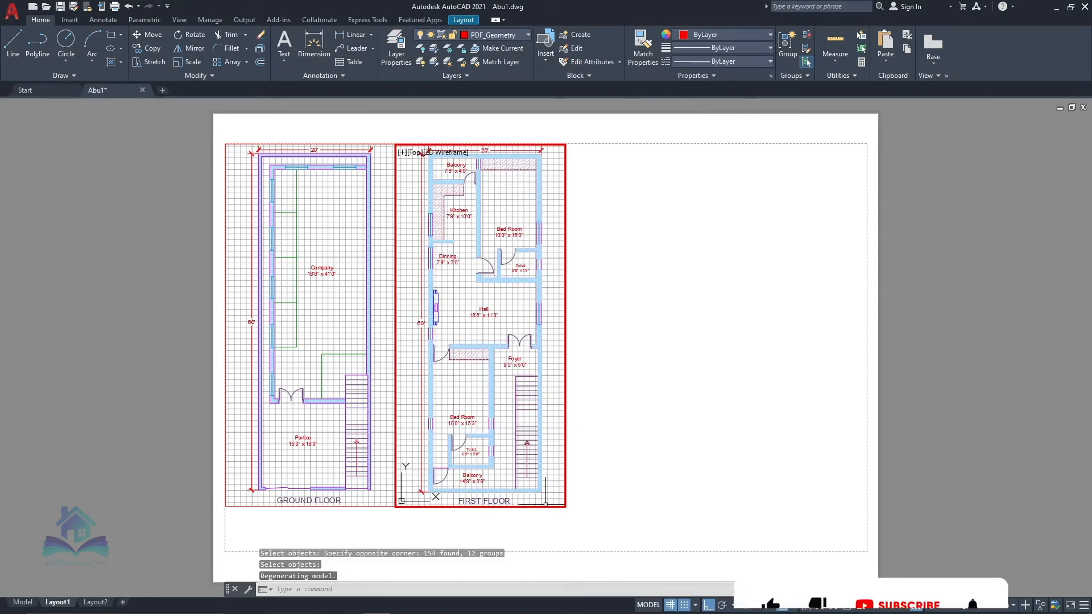
pyautogui.doubleClick(617, 320)
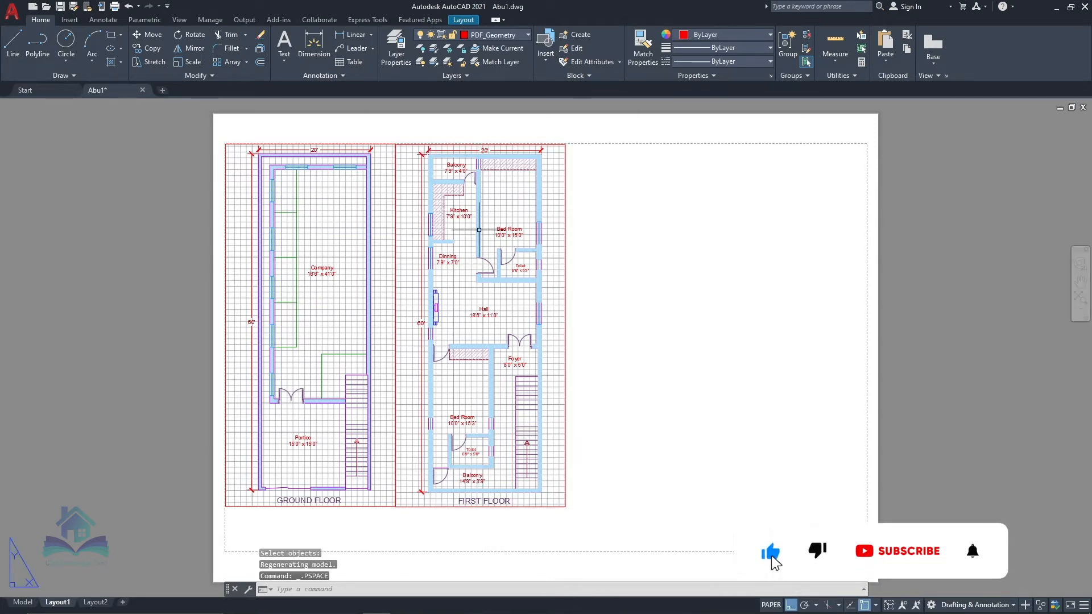
# Step: Copy the first floor viewport from its upper-left corner to the right, leaving a small gap between the two viewports
pyautogui.scroll(-2, 534, 220)
pyautogui.scroll(2, 531, 215)
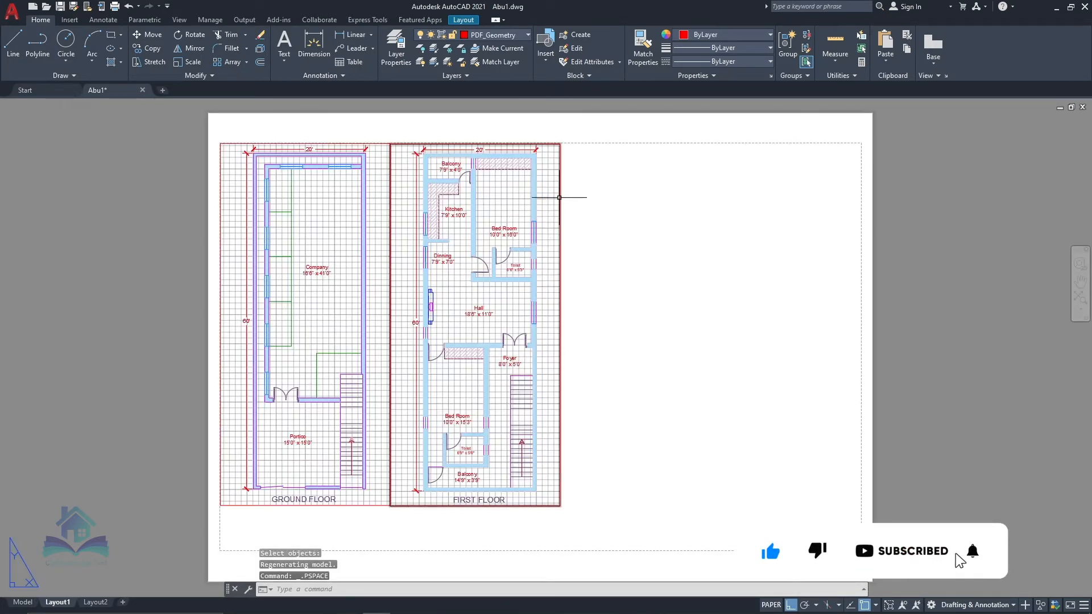
pyautogui.click(560, 196)
pyautogui.click(148, 47)
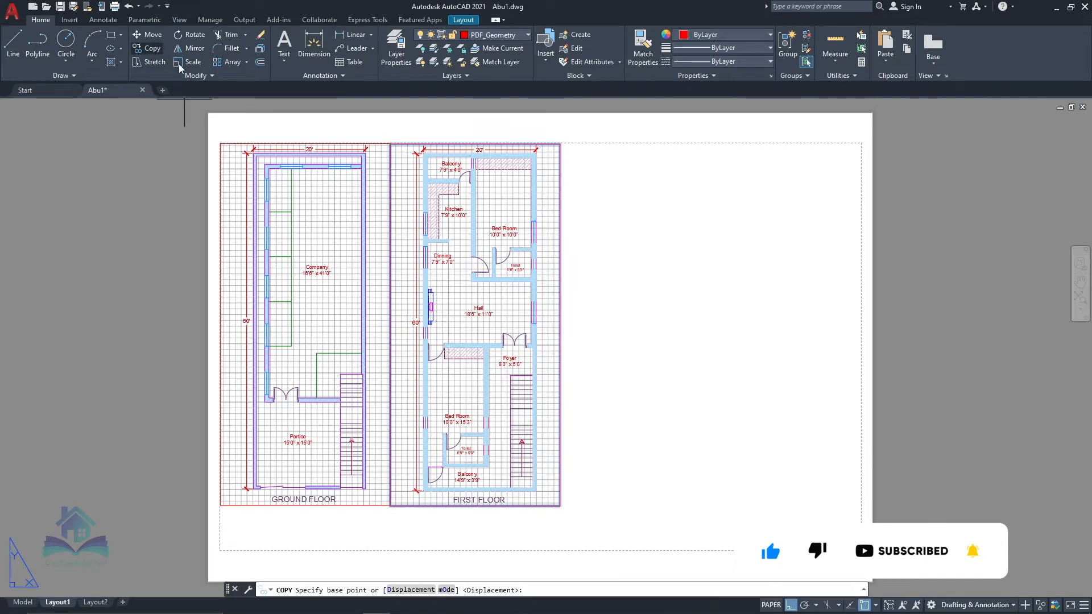
pyautogui.click(391, 143)
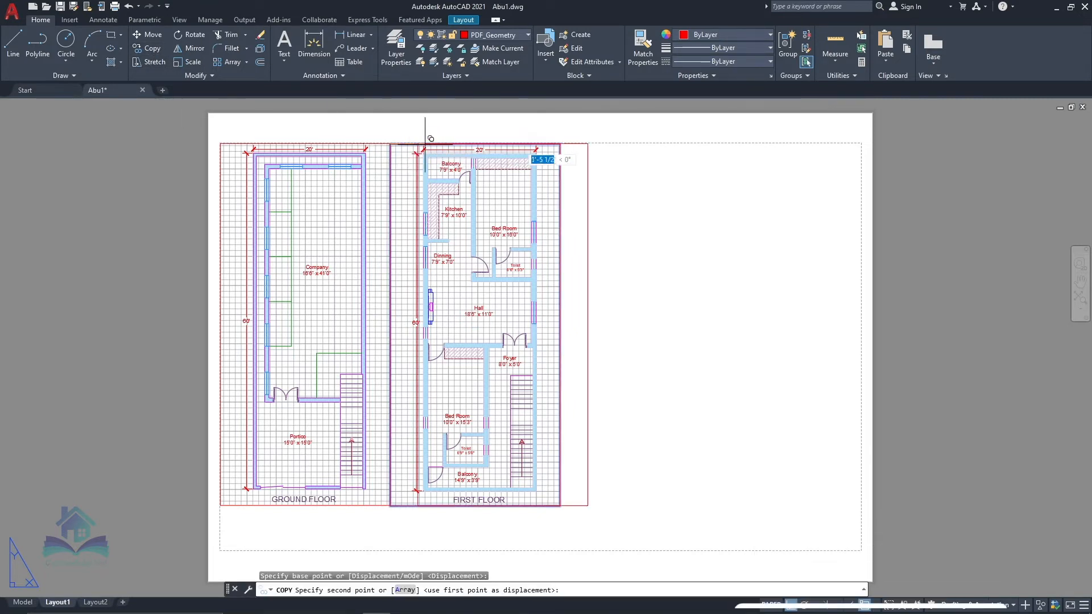
pyautogui.click(566, 146)
pyautogui.press('Escape')
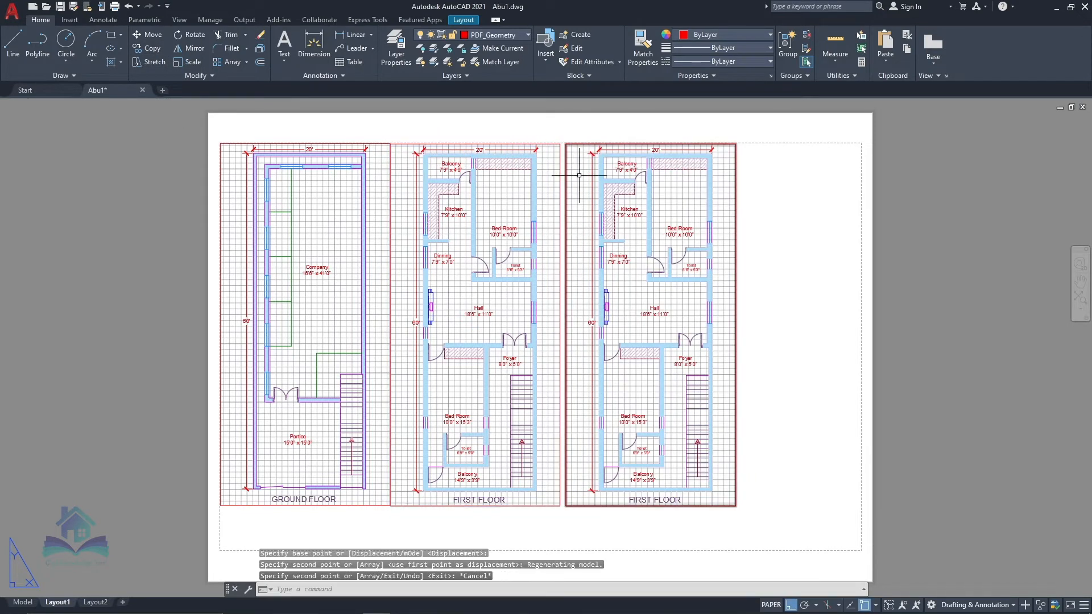
# Step: Activate model space in the third viewport, fit the second floor plan with Zoom Object, and return to paper space
pyautogui.doubleClick(581, 207)
pyautogui.scroll(-6, 581, 207)
pyautogui.scroll(1, 654, 207)
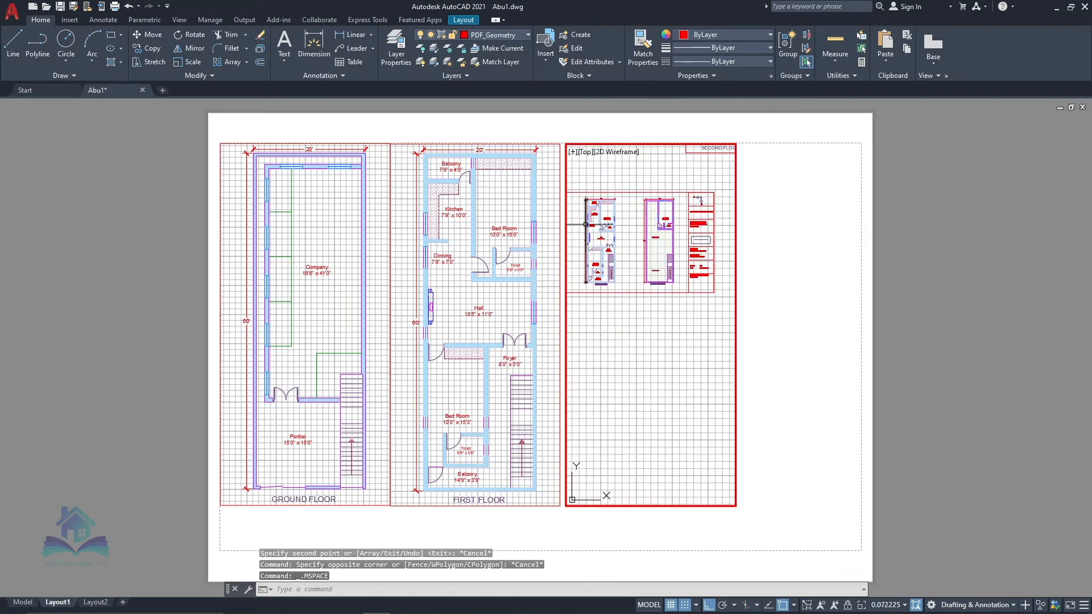
pyautogui.scroll(1, 655, 207)
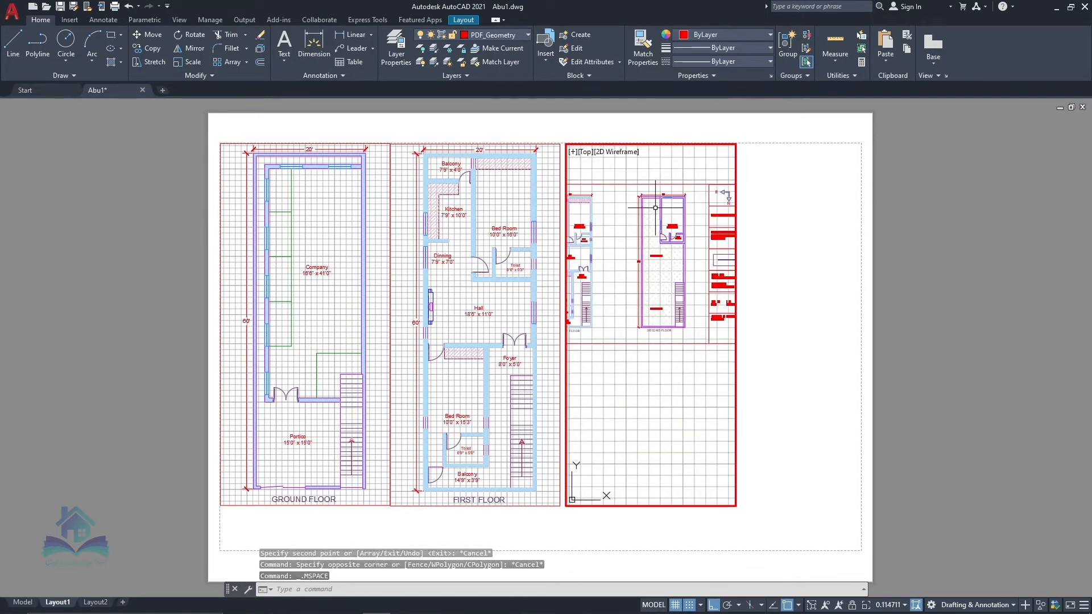
pyautogui.write('z')
pyautogui.press('Return')
pyautogui.write('o')
pyautogui.press('Return')
pyautogui.scroll(2, 662, 196)
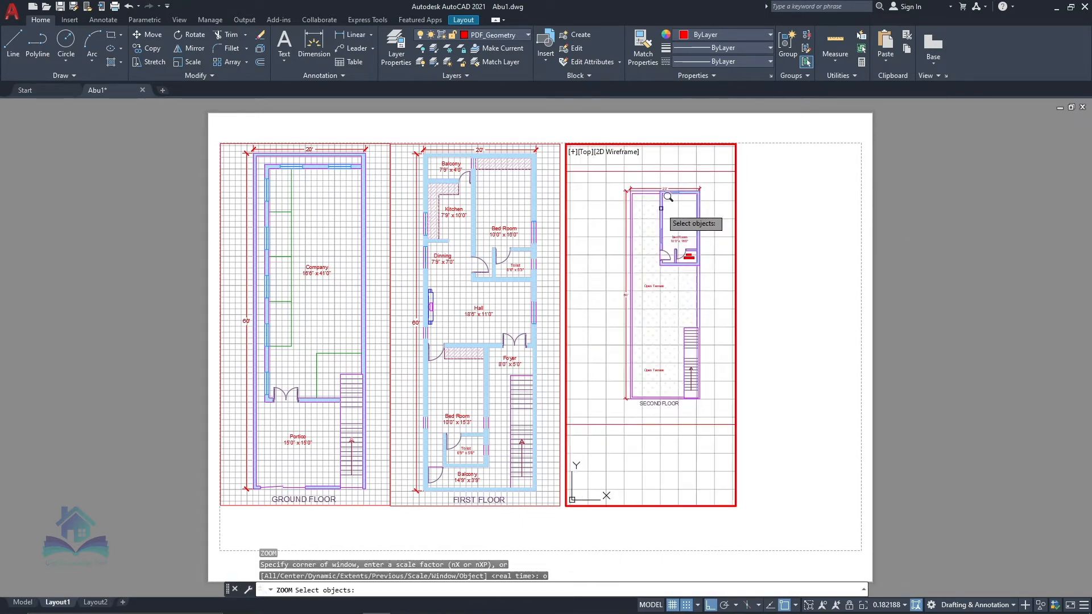
pyautogui.click(620, 183)
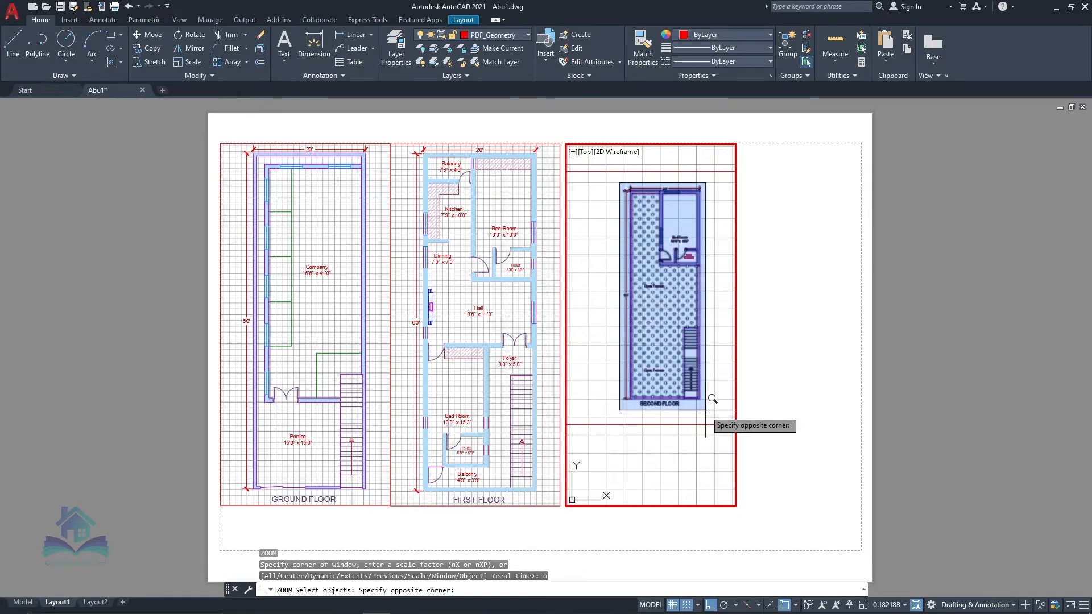
pyautogui.click(702, 398)
pyautogui.press('Return')
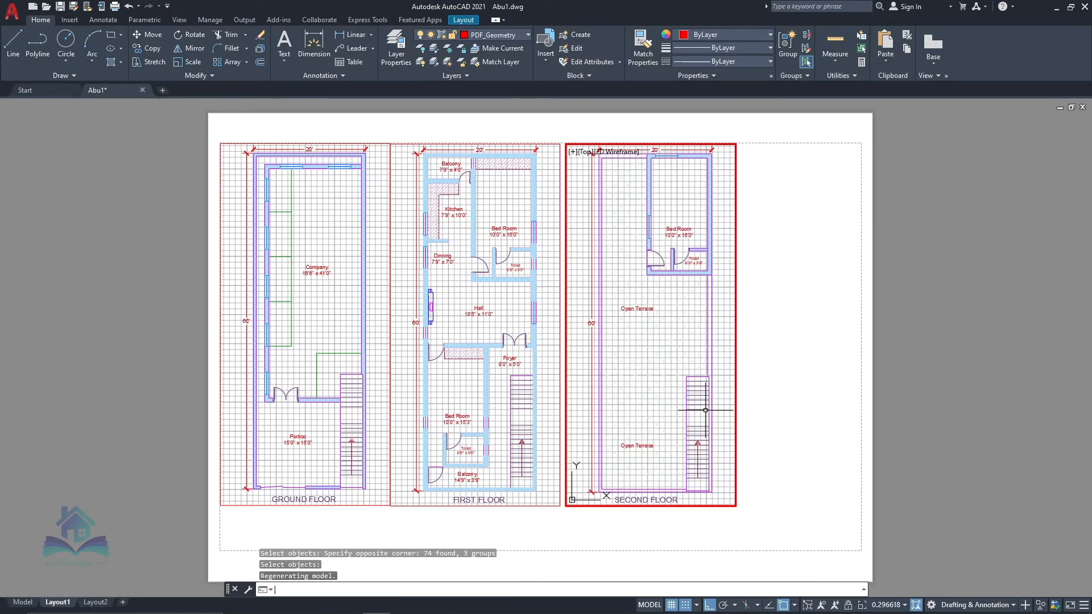
pyautogui.doubleClick(796, 297)
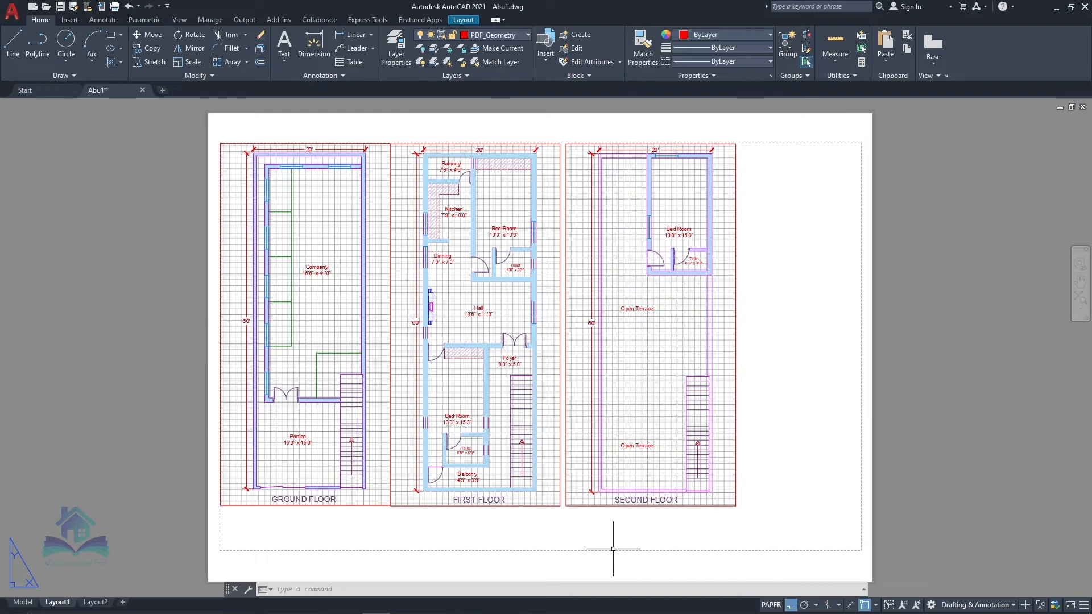
# Step: Draw a border rectangle from the printable area's upper-left corner to its right edge, ending slightly above the lower boundary
pyautogui.click(111, 39)
pyautogui.click(220, 142)
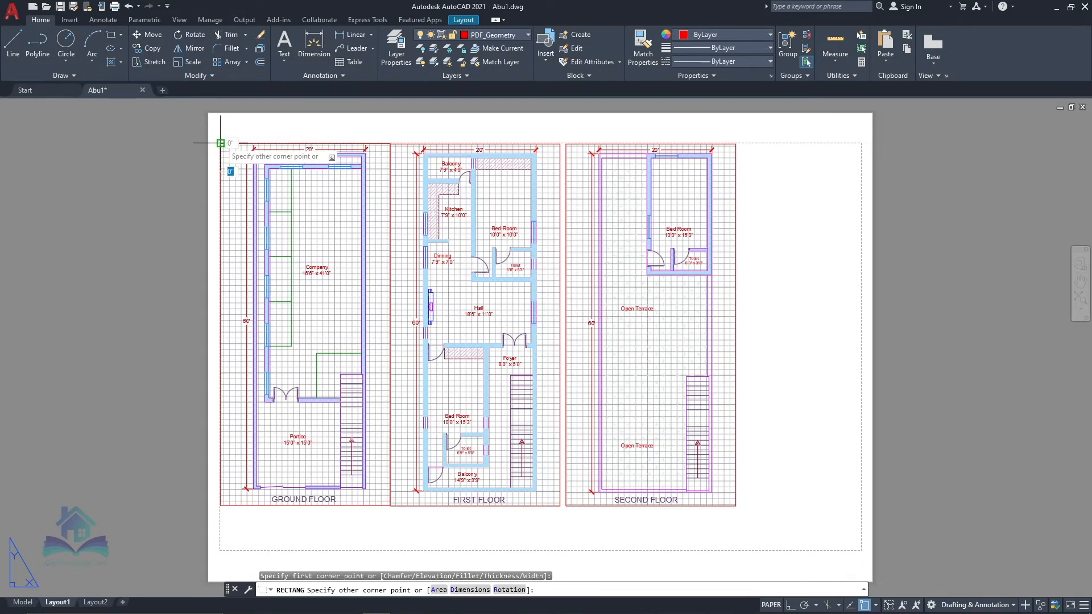
pyautogui.click(861, 550)
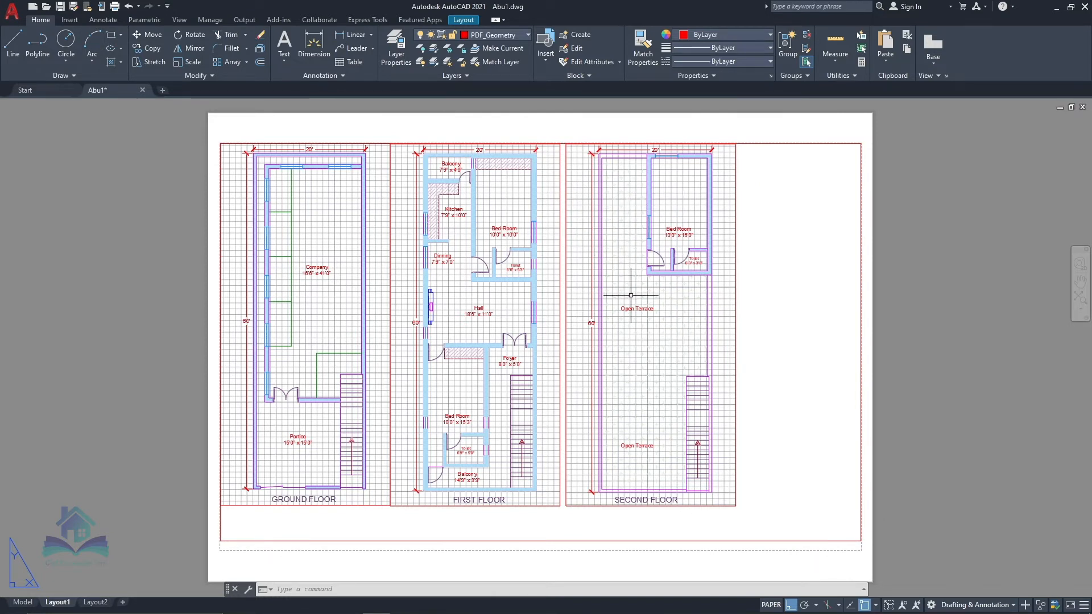
# Step: Try zooming out inside the second floor viewport, undo that zoom, and return to paper space
pyautogui.doubleClick(618, 327)
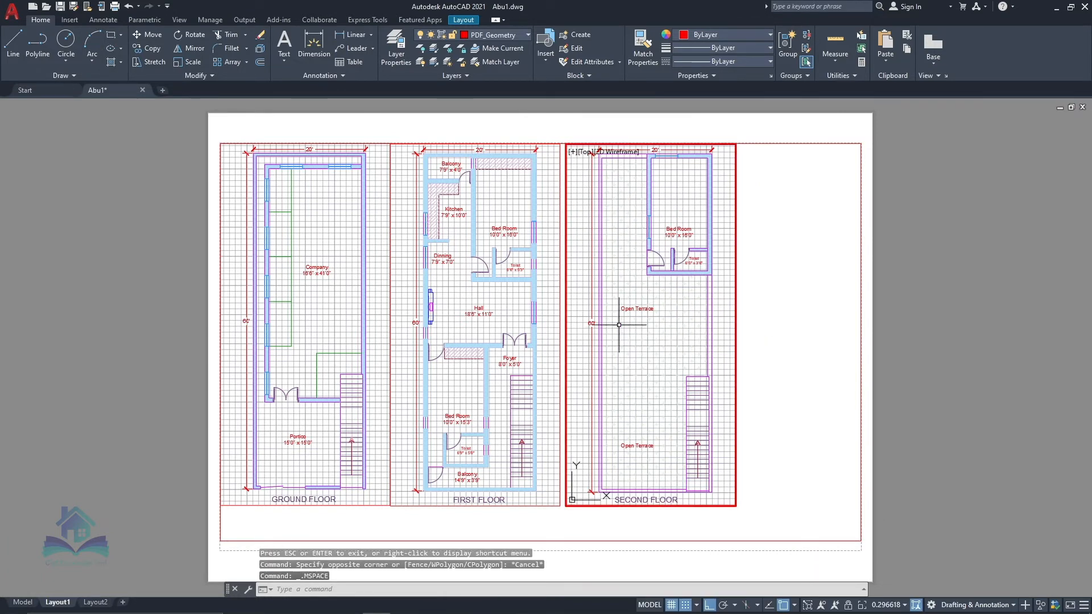
pyautogui.scroll(-2, 619, 315)
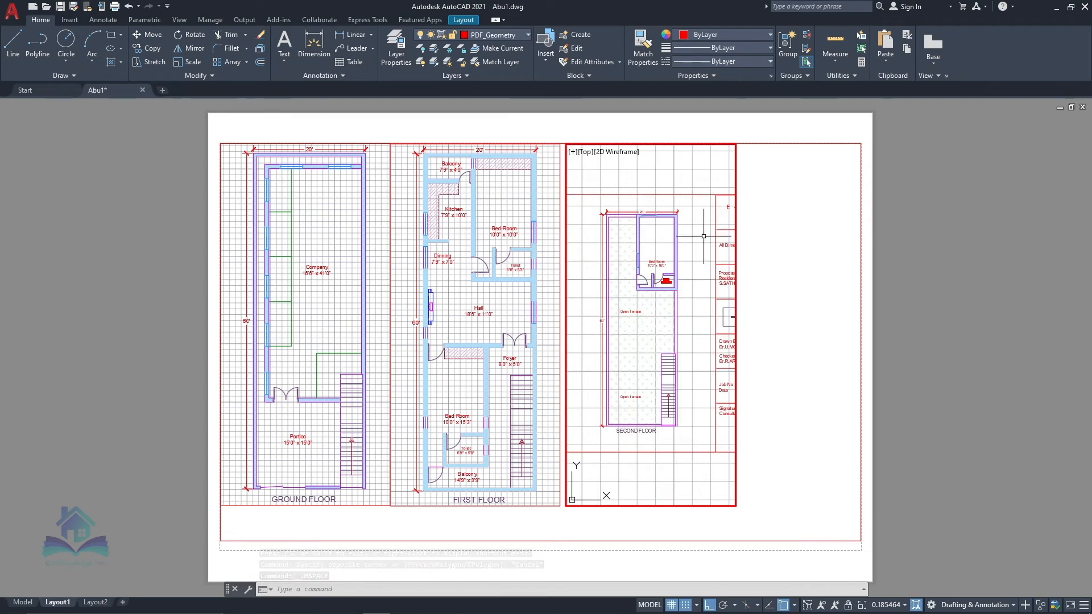
pyautogui.hotkey('ctrl', 'z')
pyautogui.doubleClick(761, 244)
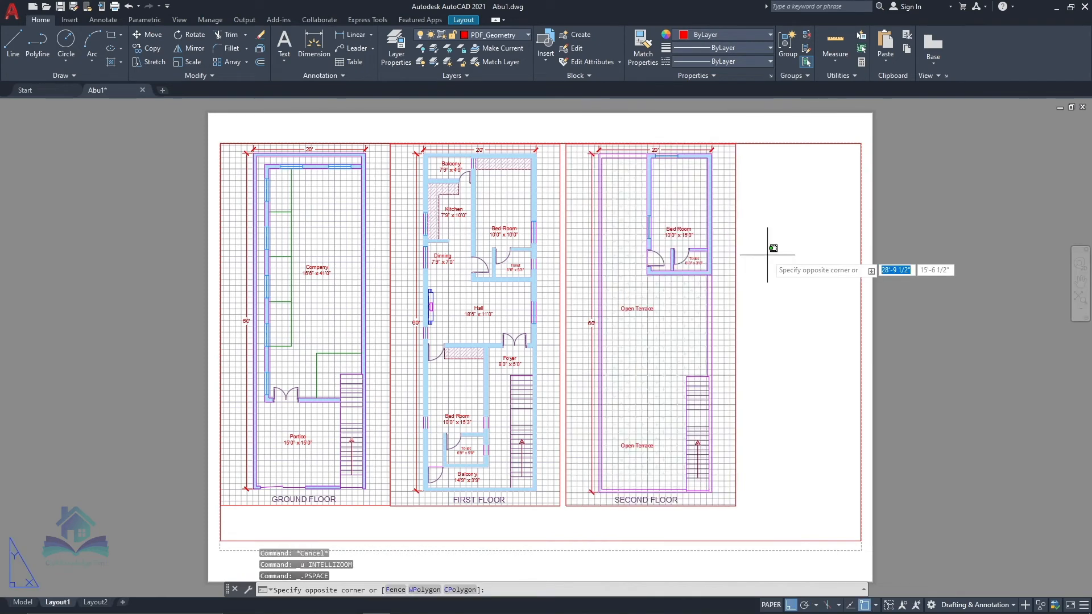
pyautogui.press('Escape')
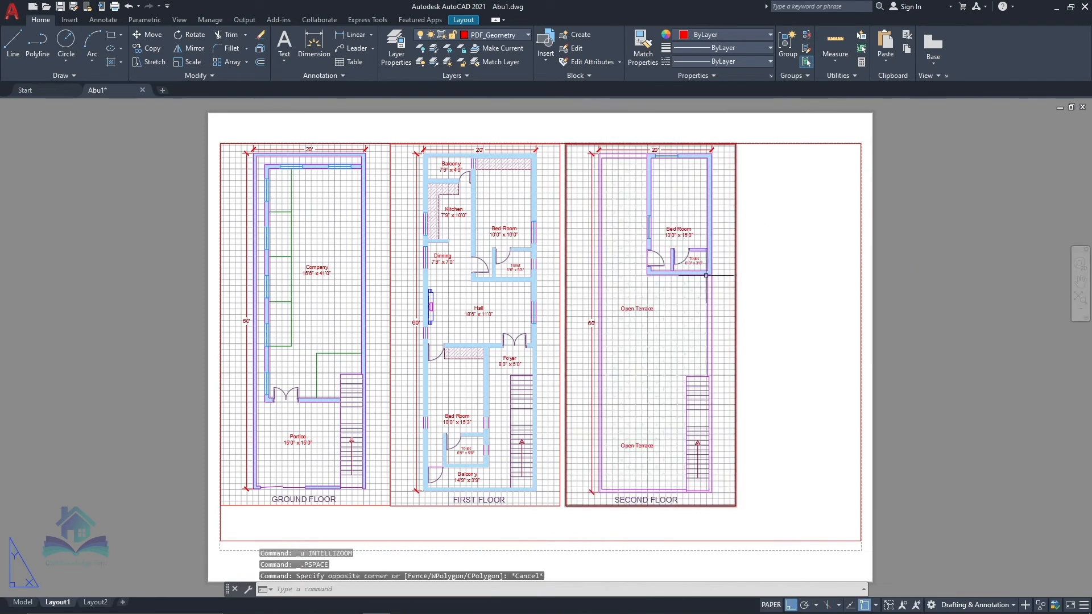
pyautogui.click(735, 251)
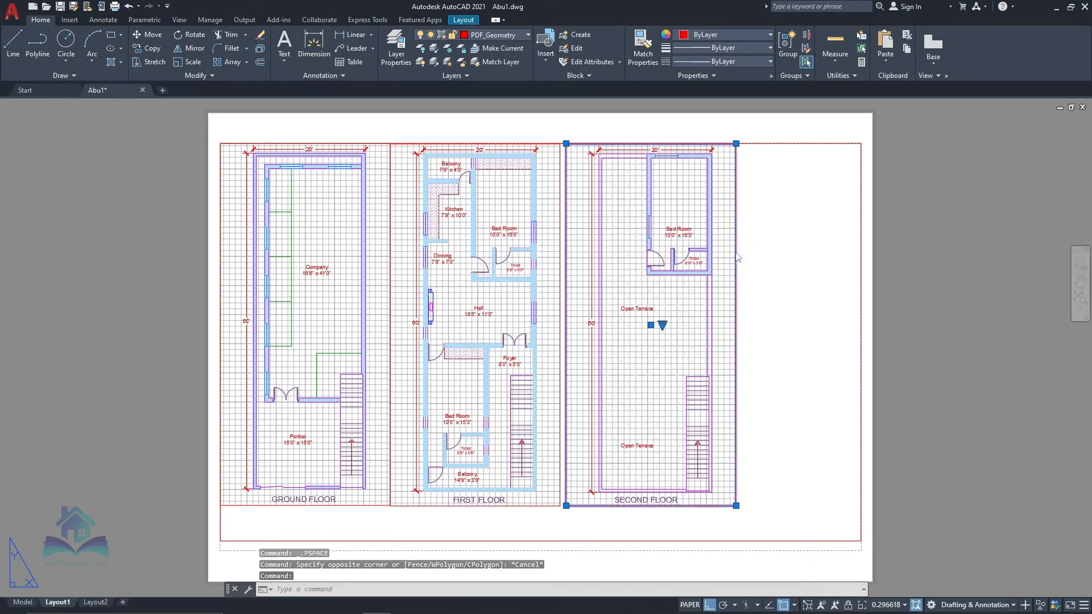
pyautogui.rightClick(736, 255)
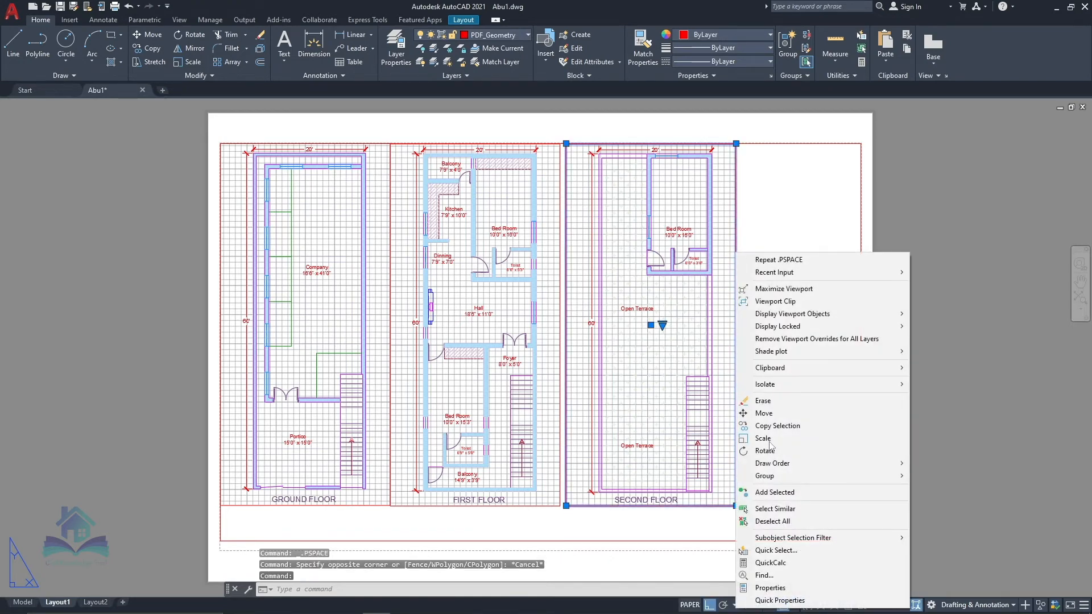
pyautogui.click(781, 588)
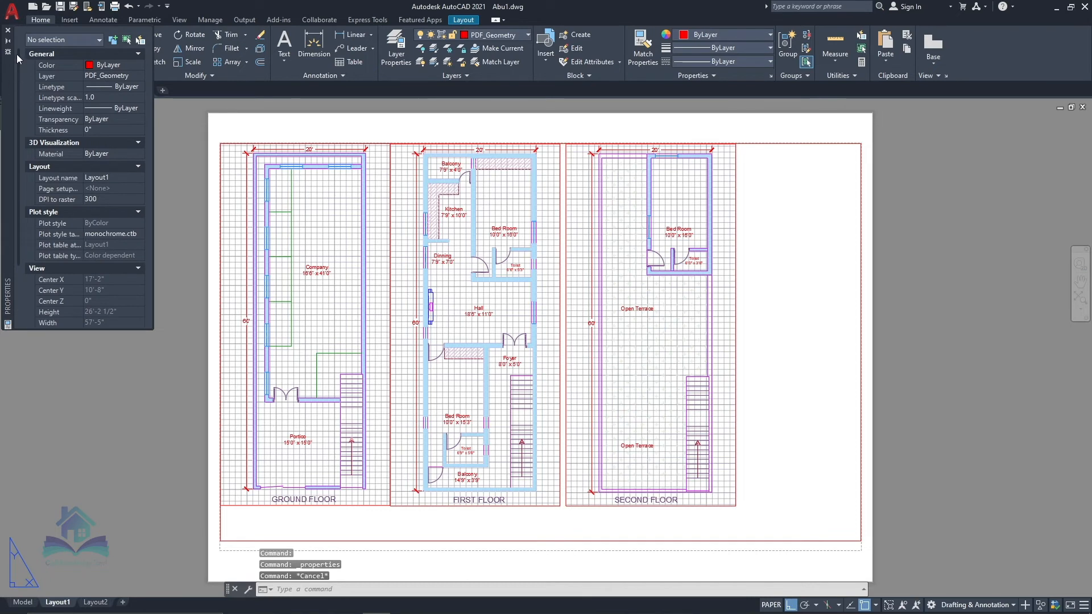
pyautogui.click(8, 30)
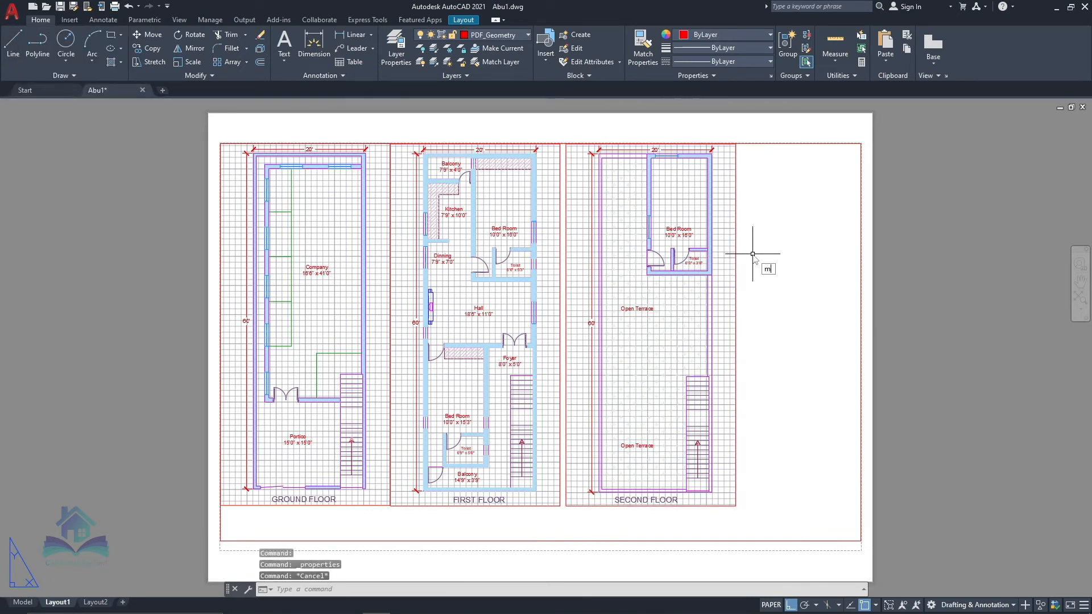
# Step: Lock the display of the second floor viewport by setting Display locked to Yes in its properties
pyautogui.write('MO')
pyautogui.press('Return')
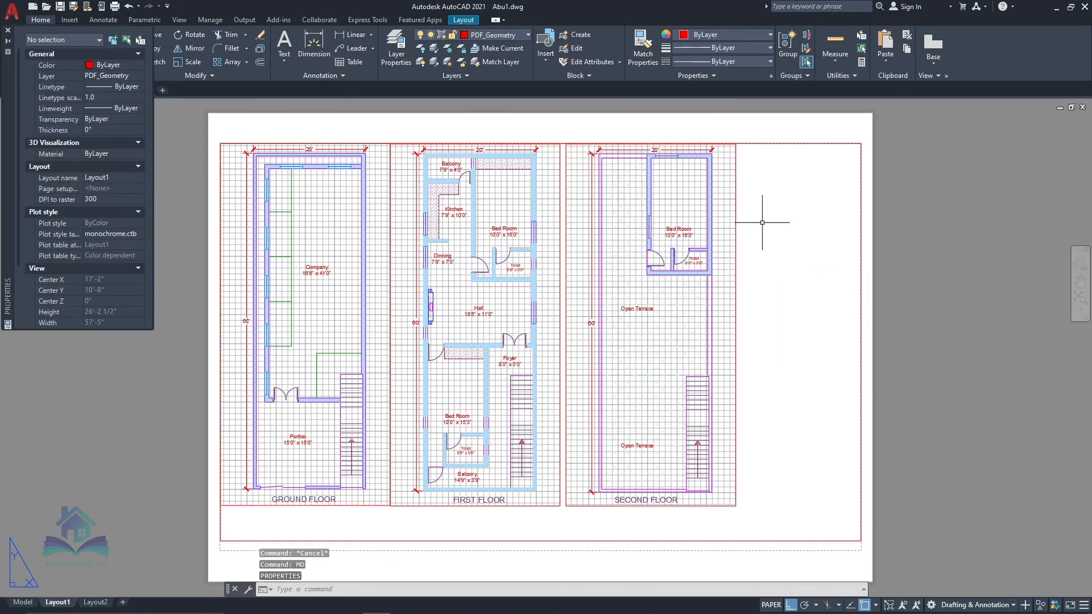
pyautogui.click(734, 202)
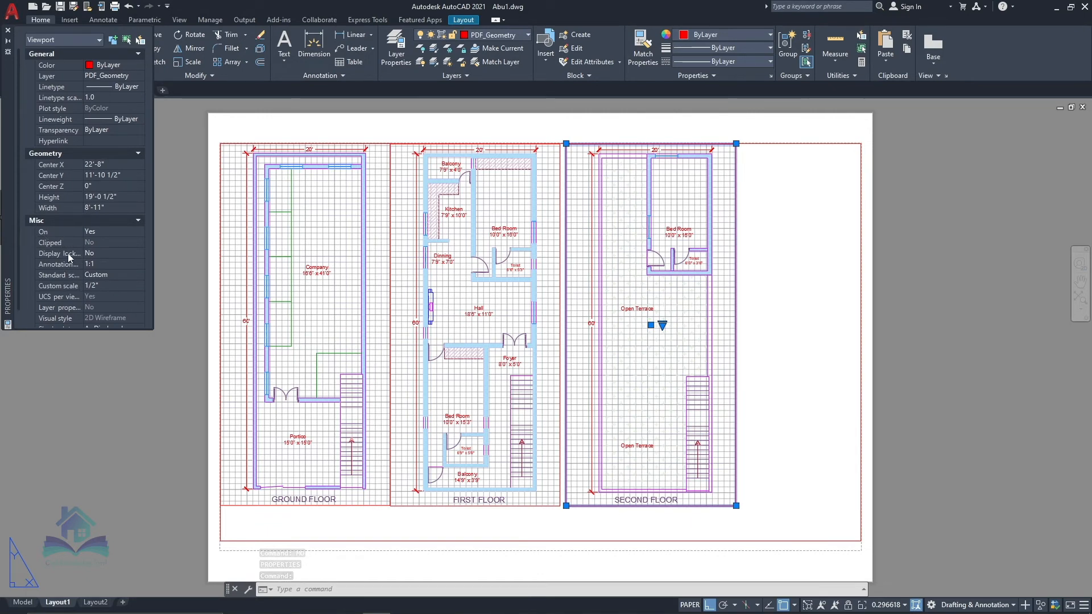
pyautogui.click(128, 255)
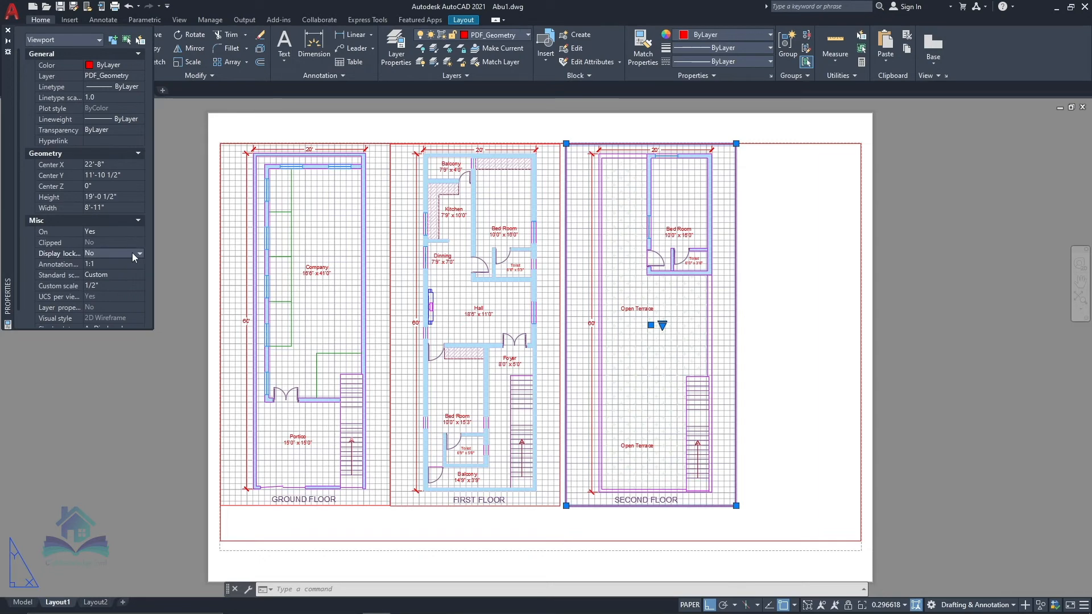
pyautogui.click(132, 252)
pyautogui.click(110, 264)
# Step: Test the display lock by zooming in and out inside the second floor viewport, and return to paper space
pyautogui.doubleClick(622, 259)
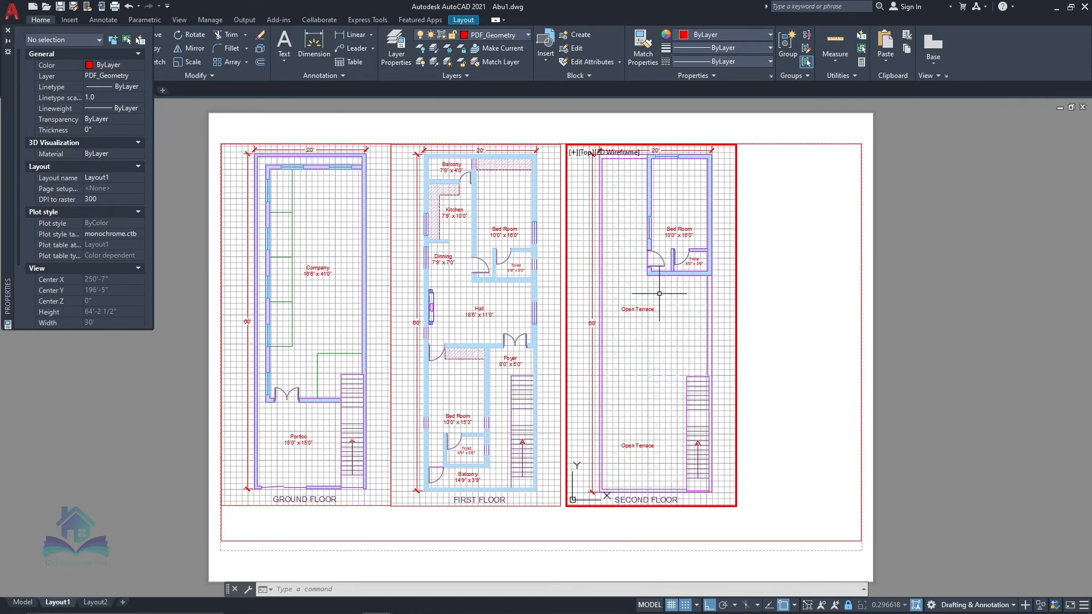
pyautogui.scroll(2, 655, 295)
pyautogui.scroll(-2, 629, 302)
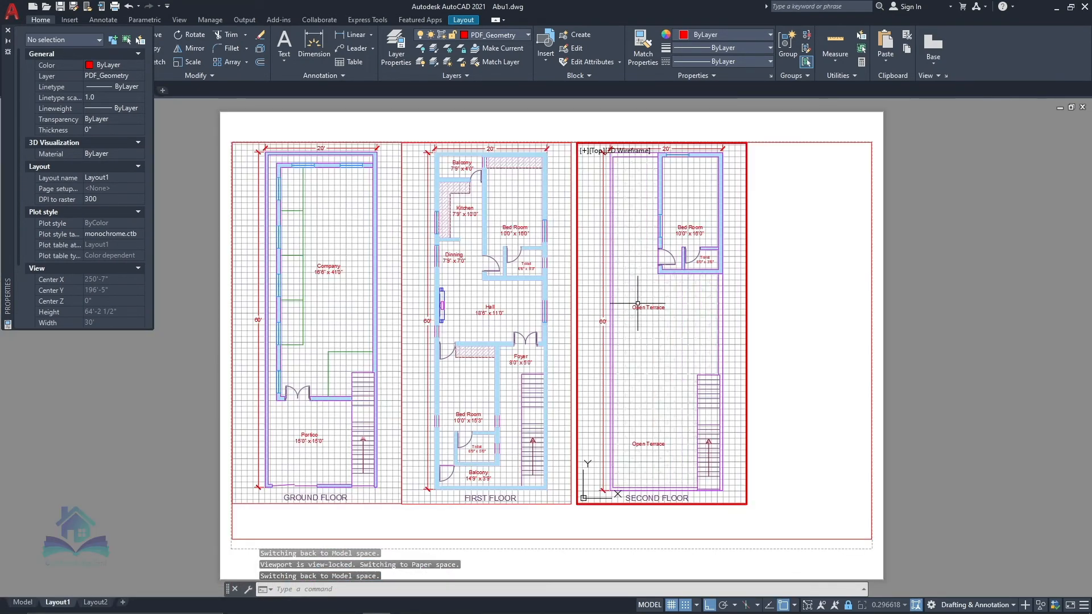
pyautogui.scroll(2, 626, 301)
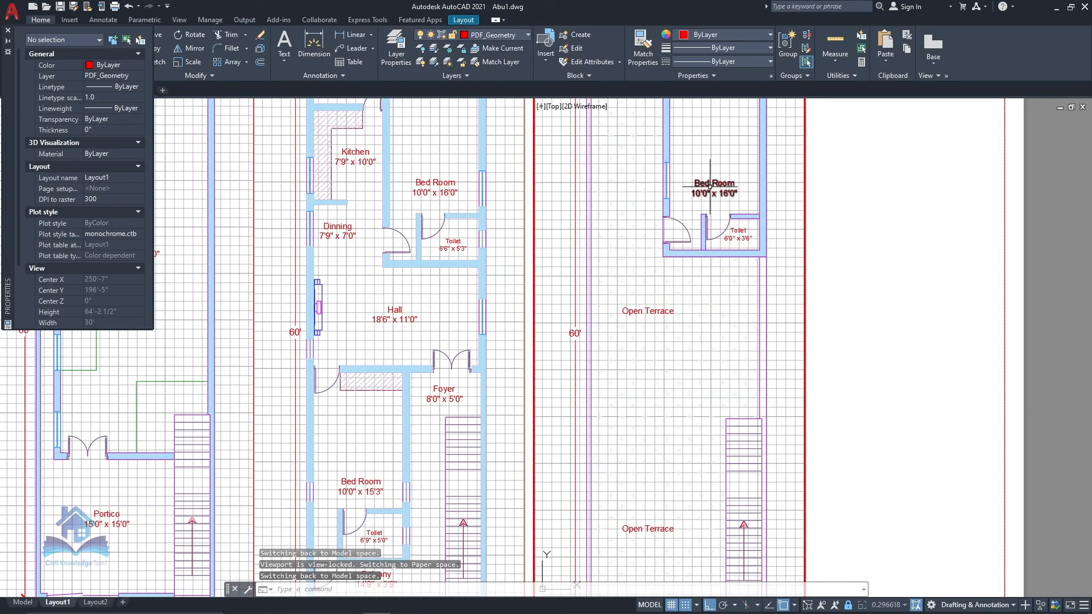
pyautogui.doubleClick(819, 226)
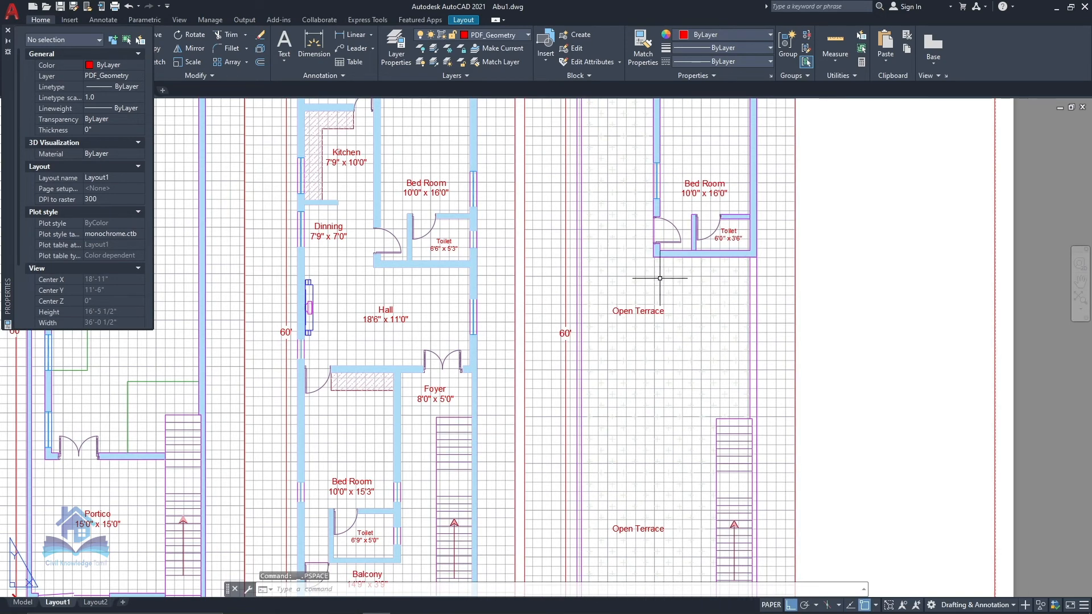
pyautogui.scroll(-1, 660, 279)
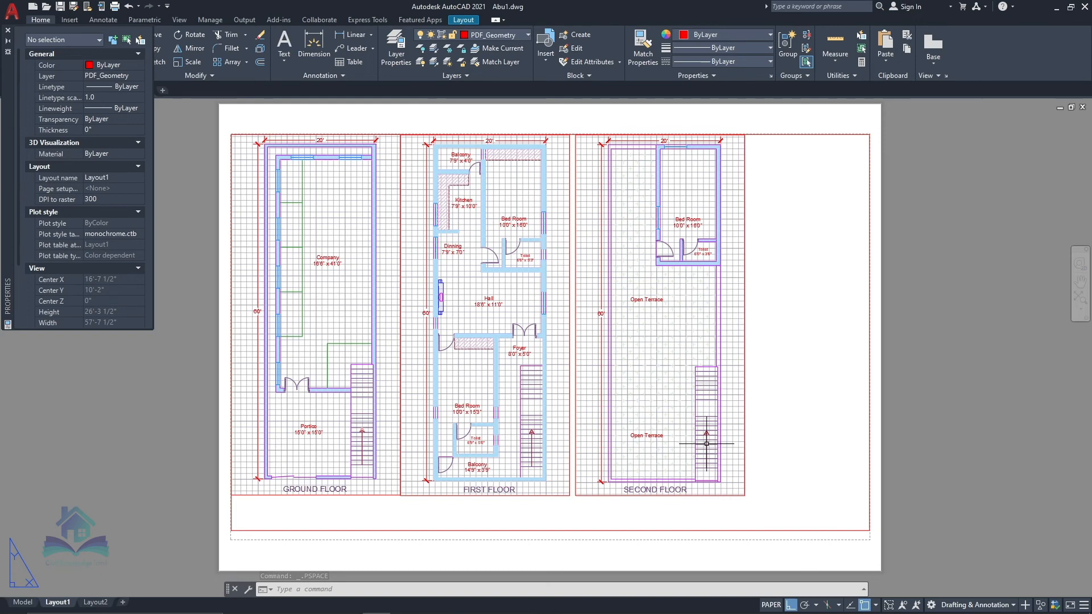
# Step: Preview the standard scale options for the first floor viewport, keep the Custom scale, and deselect the viewport
pyautogui.click(400, 216)
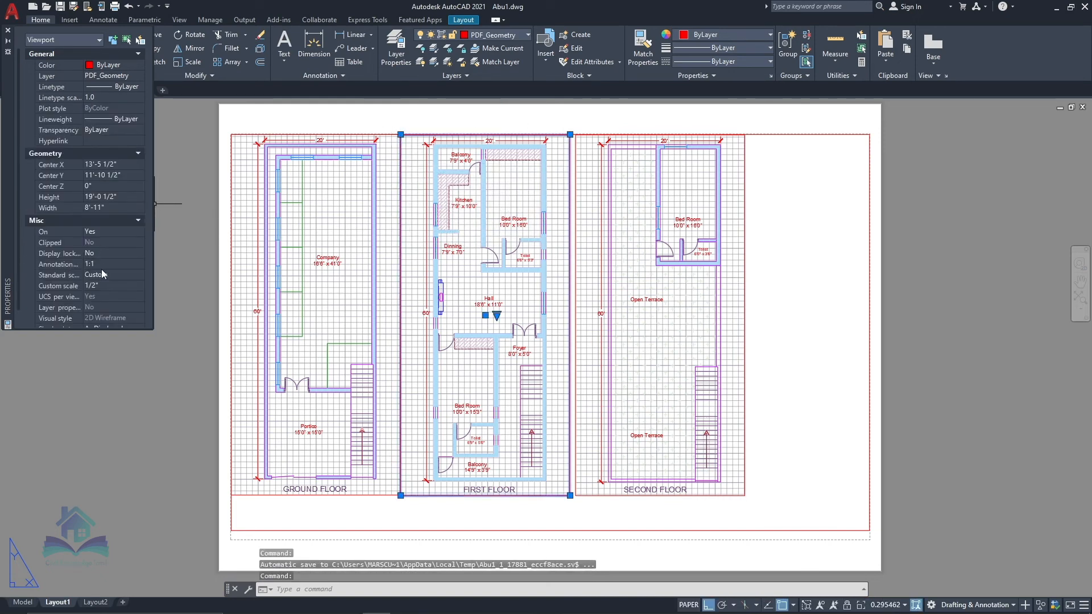
pyautogui.click(133, 274)
pyautogui.click(133, 274)
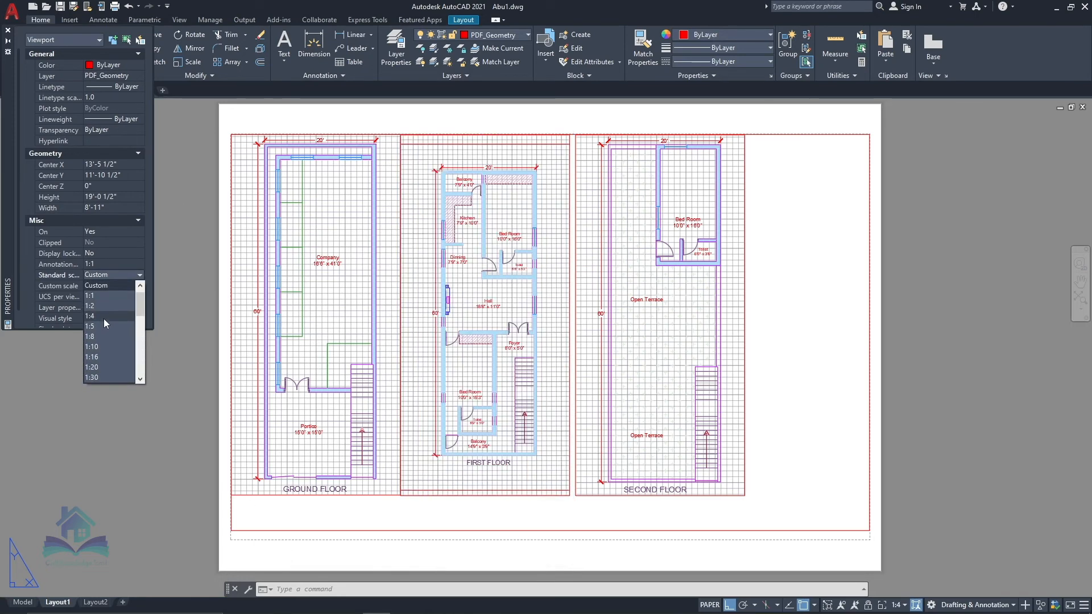
pyautogui.click(135, 275)
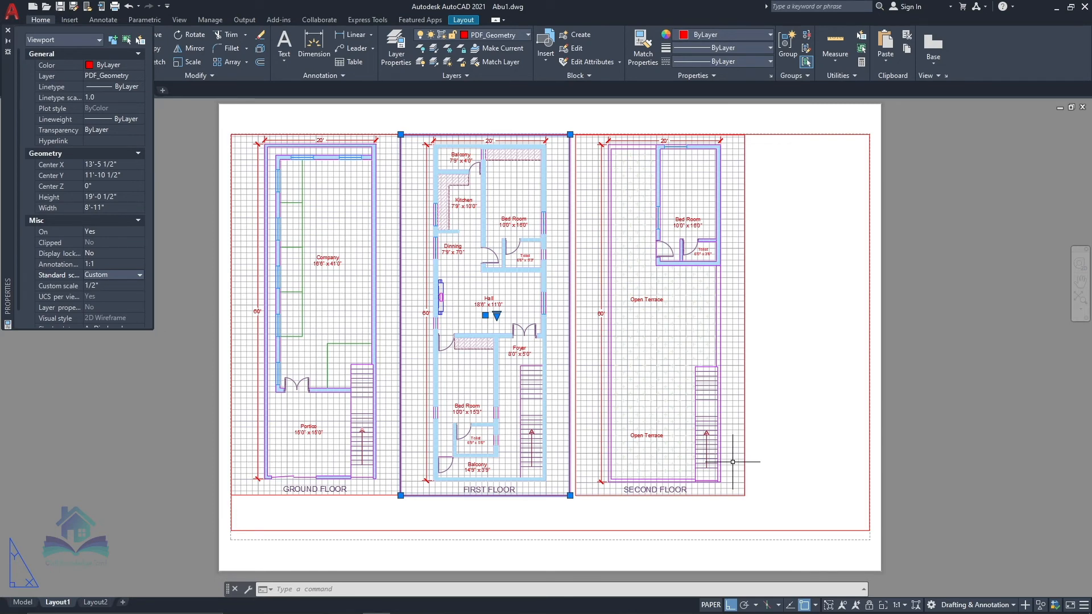
pyautogui.press('Escape')
# Step: Examine the ground, first and second floor plans up close and across the whole sheet in paper space
pyautogui.scroll(2, 466, 227)
pyautogui.scroll(-2, 700, 271)
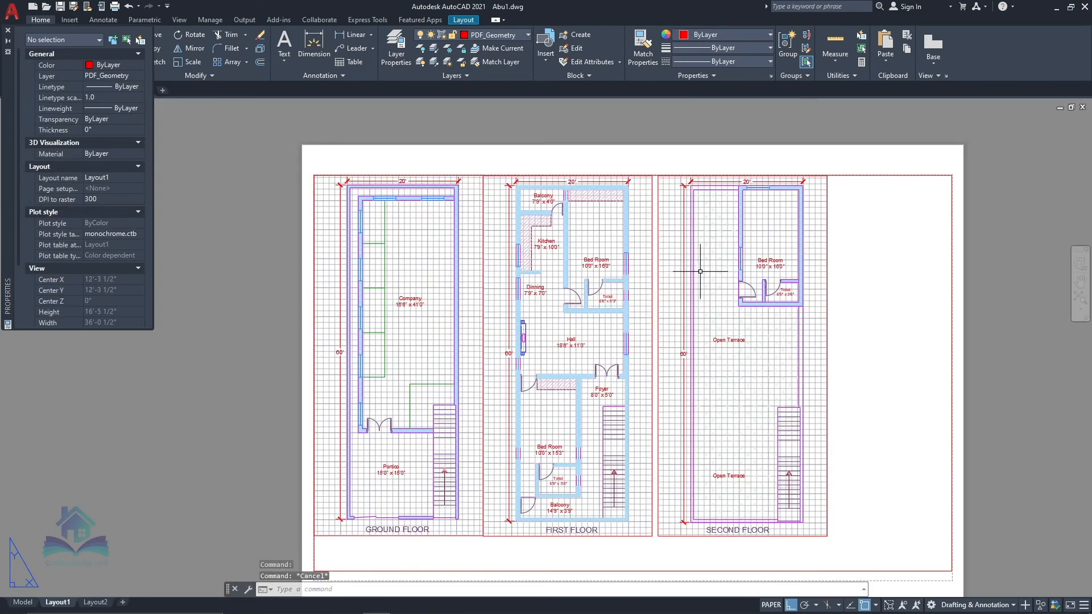
pyautogui.scroll(2, 395, 228)
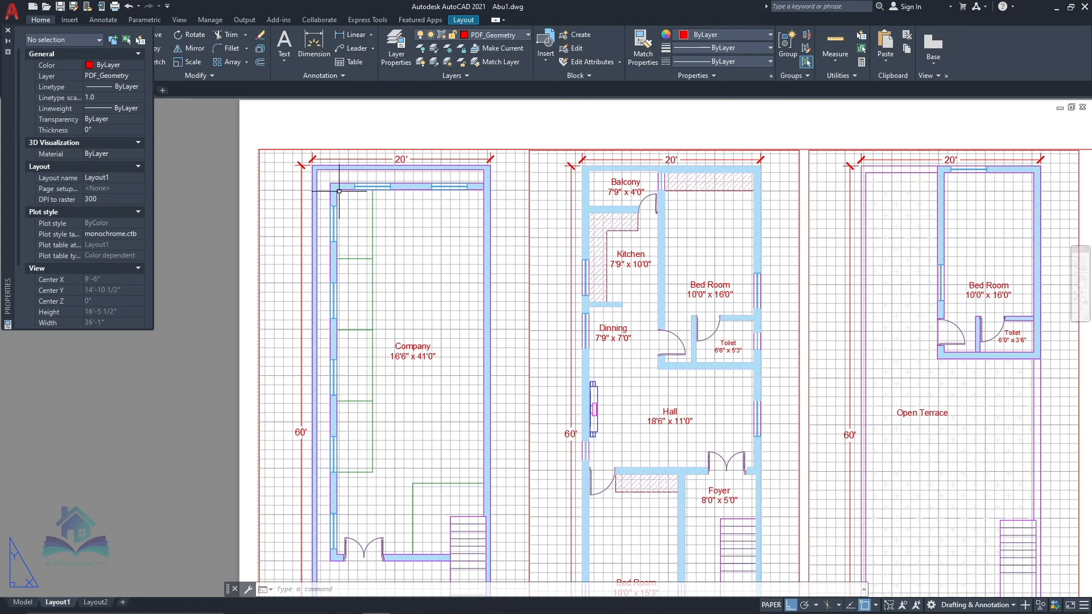
pyautogui.scroll(2, 339, 191)
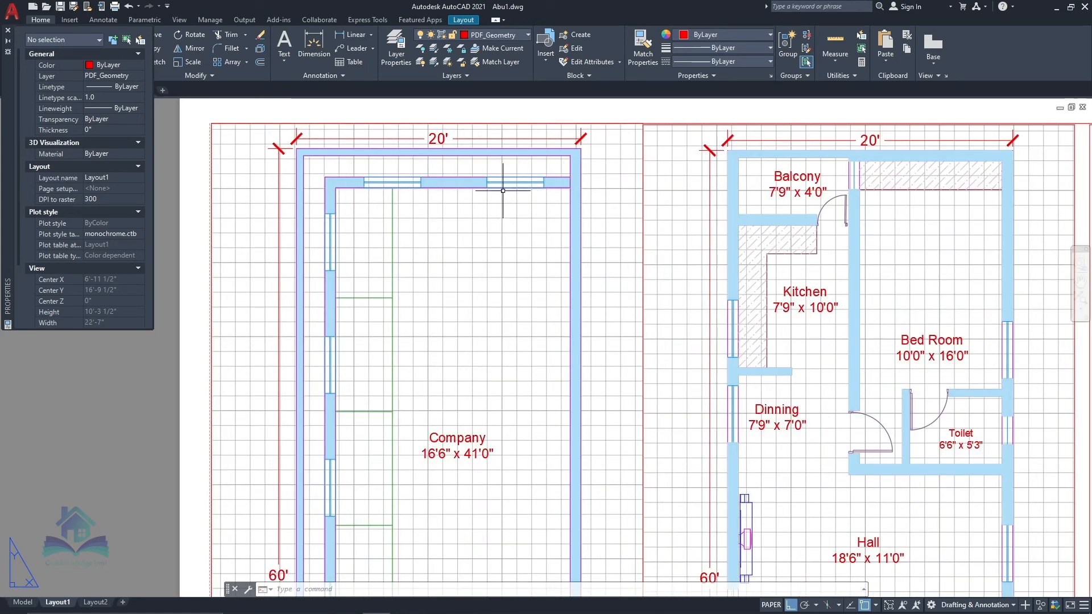
pyautogui.scroll(-3, 502, 191)
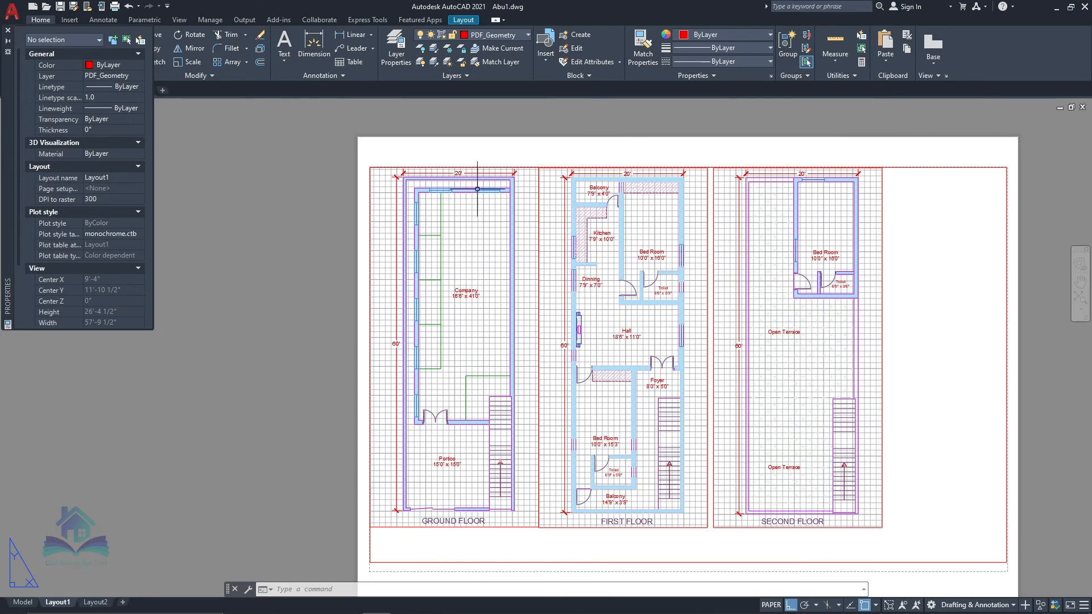
pyautogui.scroll(2, 476, 176)
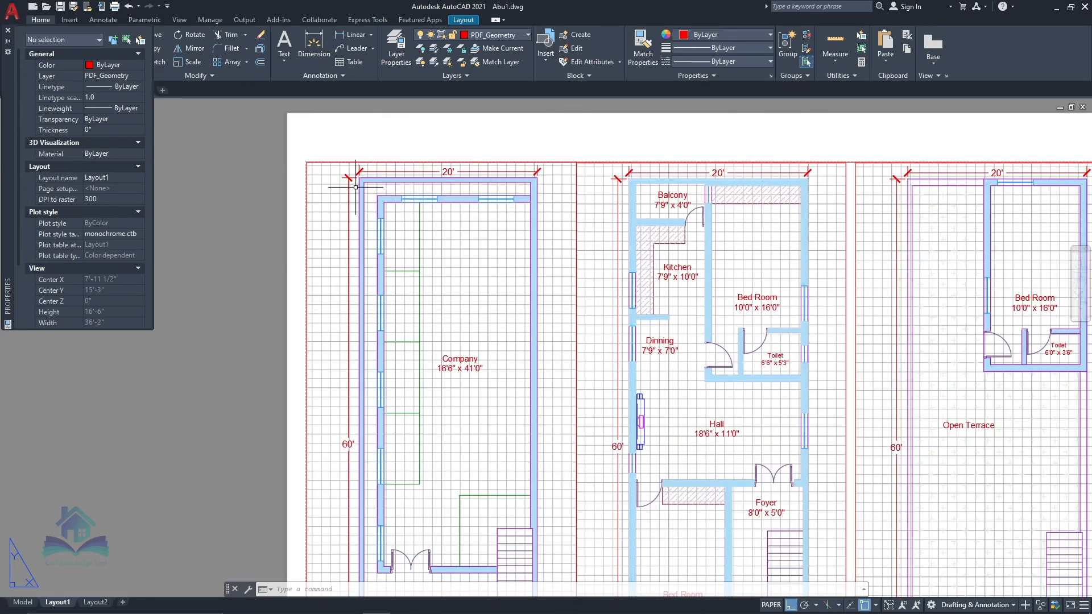
pyautogui.scroll(-2, 422, 253)
pyautogui.scroll(2, 489, 261)
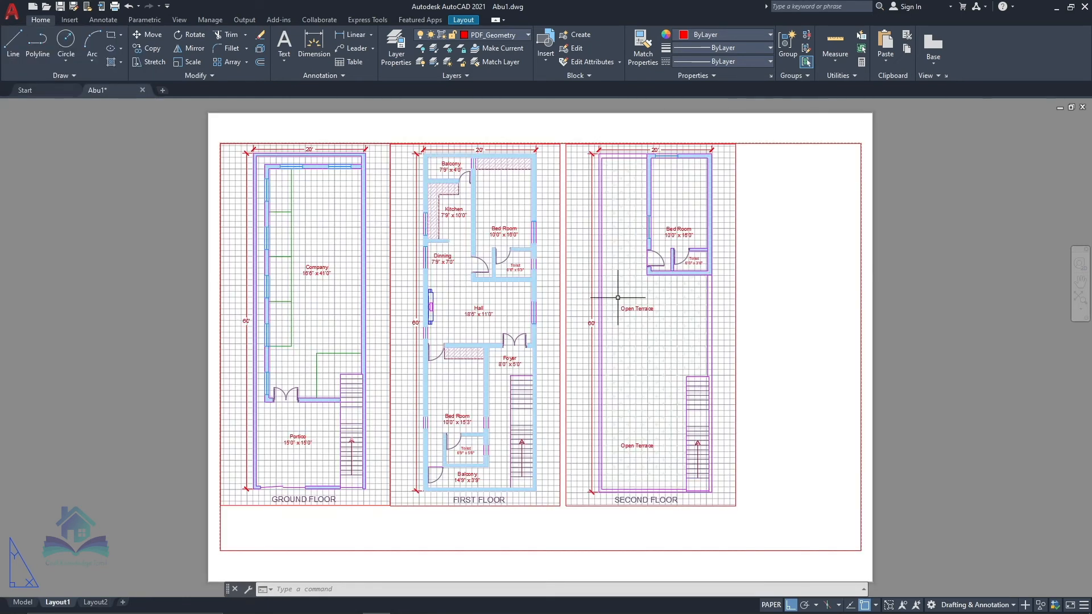
# Step: Preview the Layout1 plot with the DWG To PDF.pc3 plotter, checking the border edges, and cancel the plot
pyautogui.hotkey('ctrl', 'p')
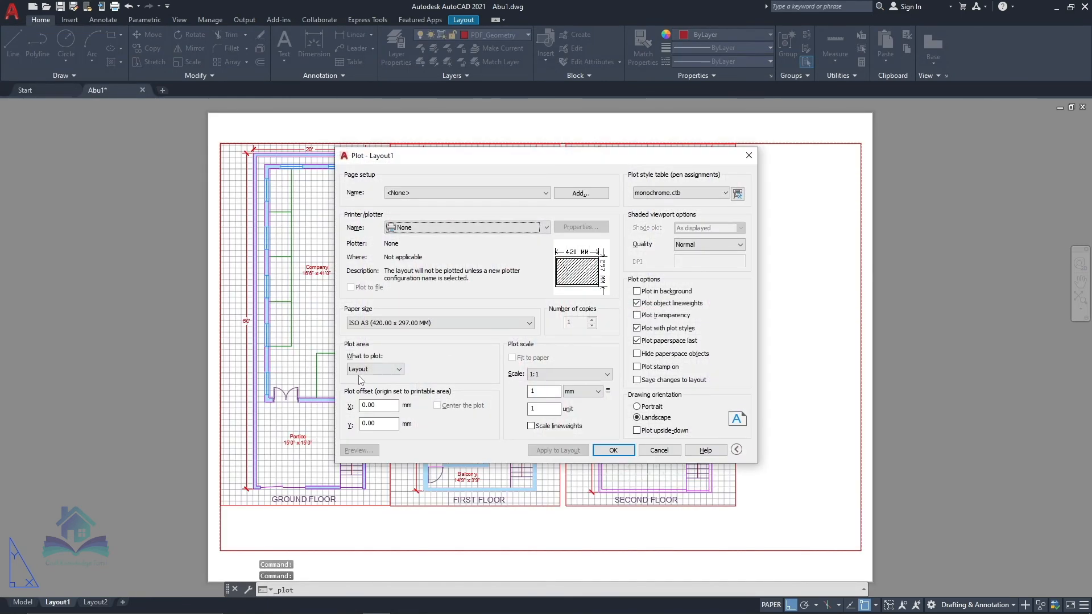
pyautogui.click(404, 228)
pyautogui.click(420, 373)
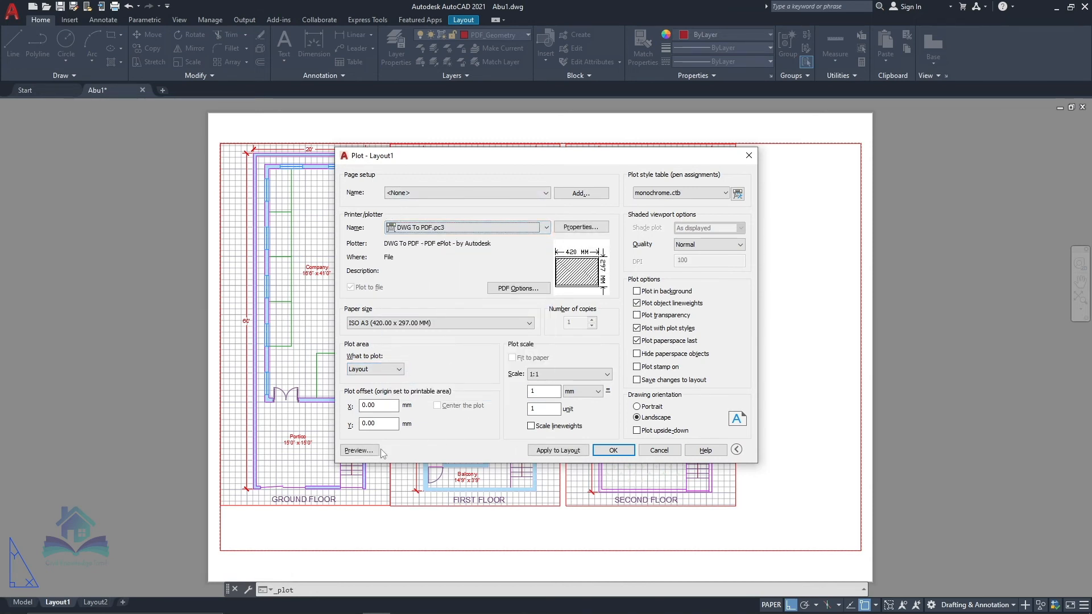
pyautogui.click(359, 450)
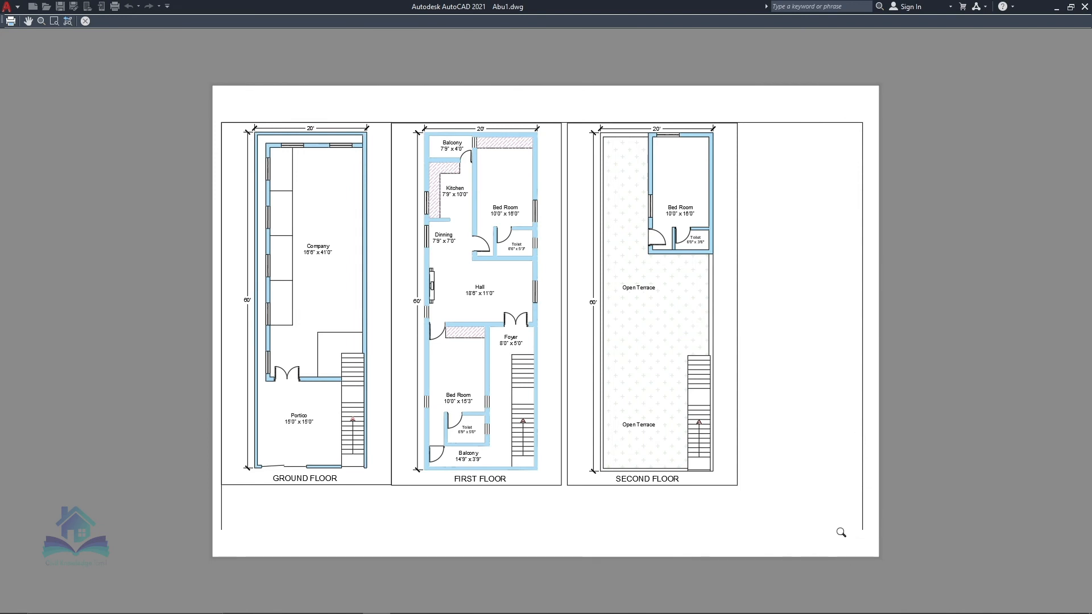
pyautogui.press('Escape')
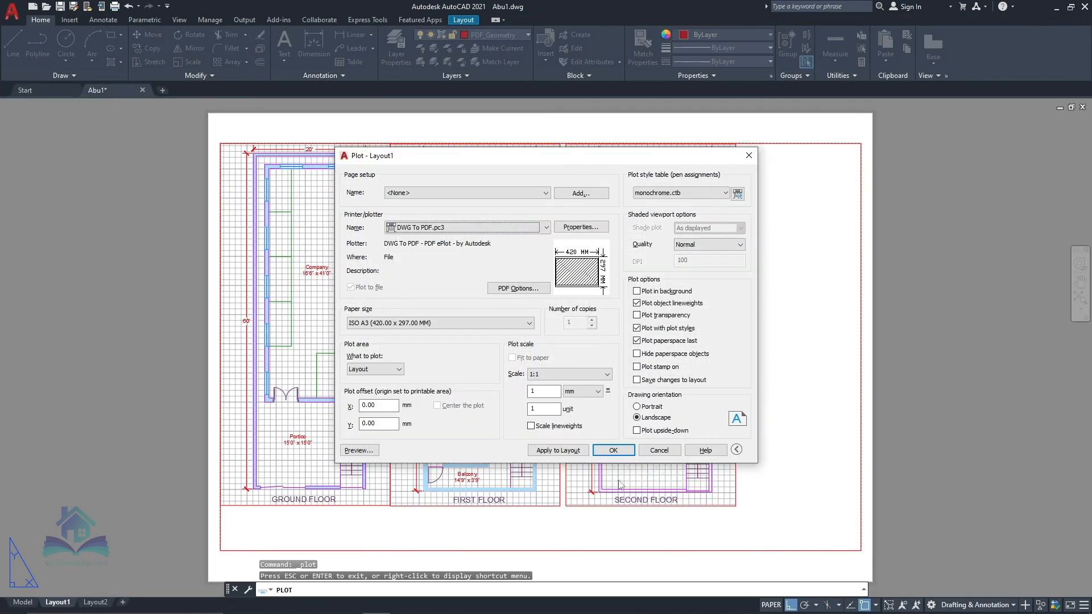
pyautogui.press('Escape')
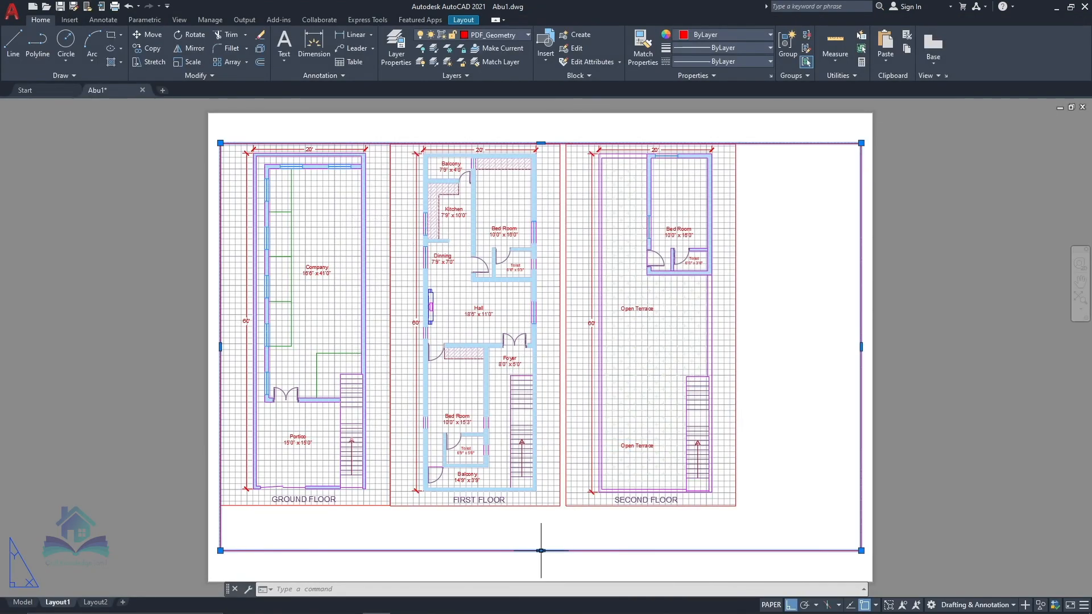
# Step: Stretch the border rectangle's bottom edge up slightly so it sits inside the printable area
pyautogui.click(537, 550)
pyautogui.click(541, 550)
pyautogui.click(542, 539)
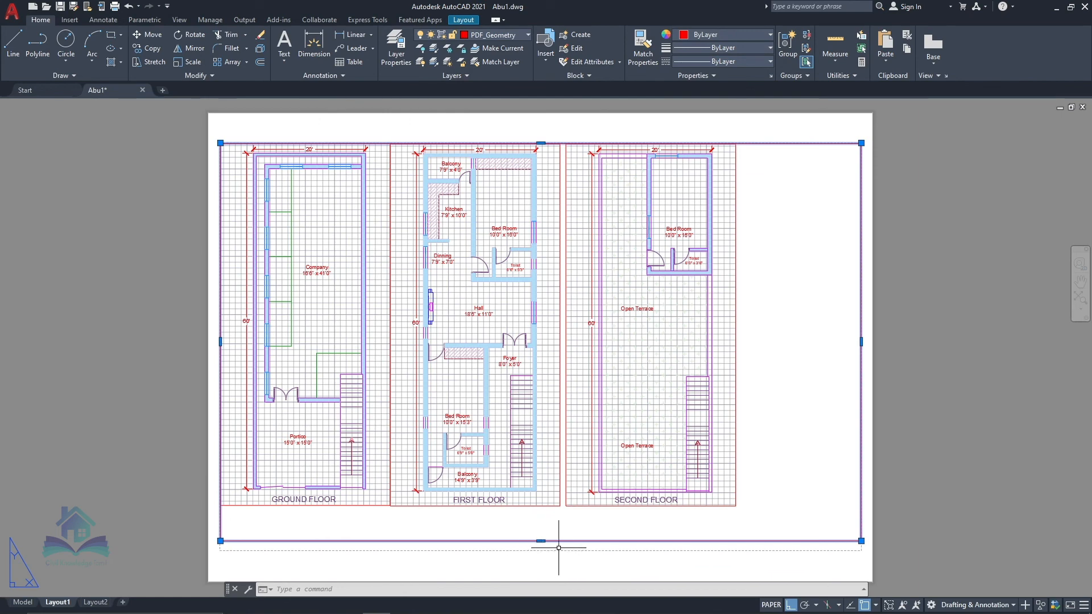
pyautogui.press('Escape')
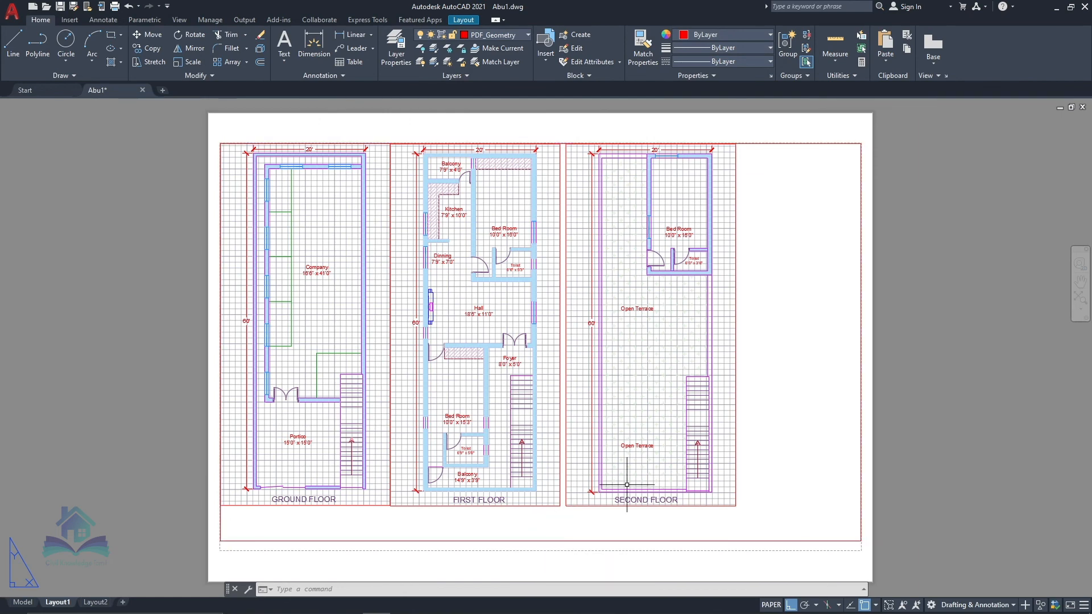
# Step: Preview the plot again with DWG To PDF.pc3 to check the adjusted bottom border, and close the preview
pyautogui.hotkey('ctrl', 'p')
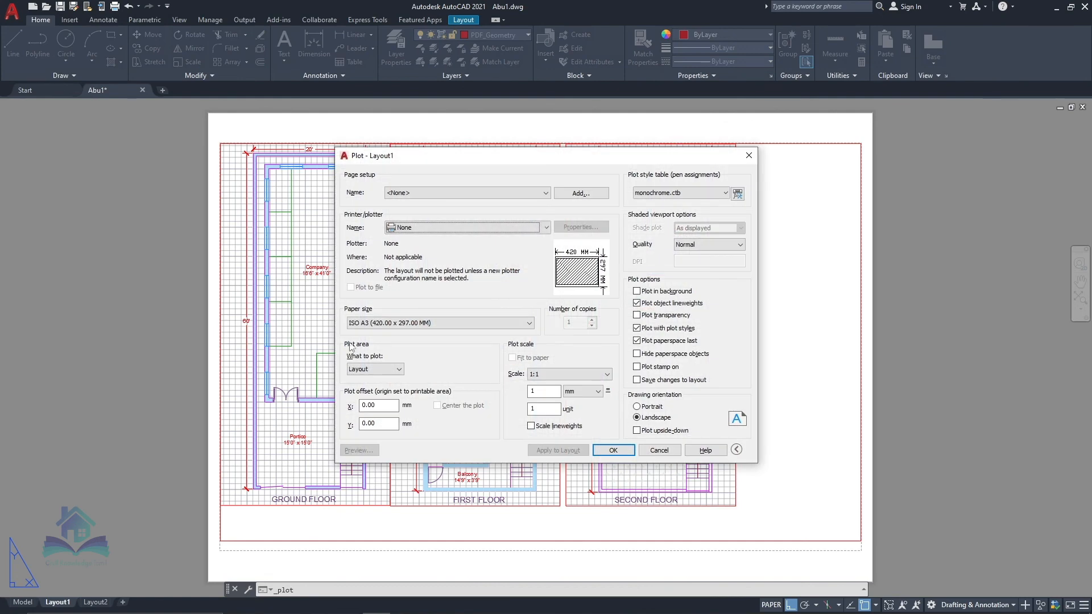
pyautogui.click(392, 230)
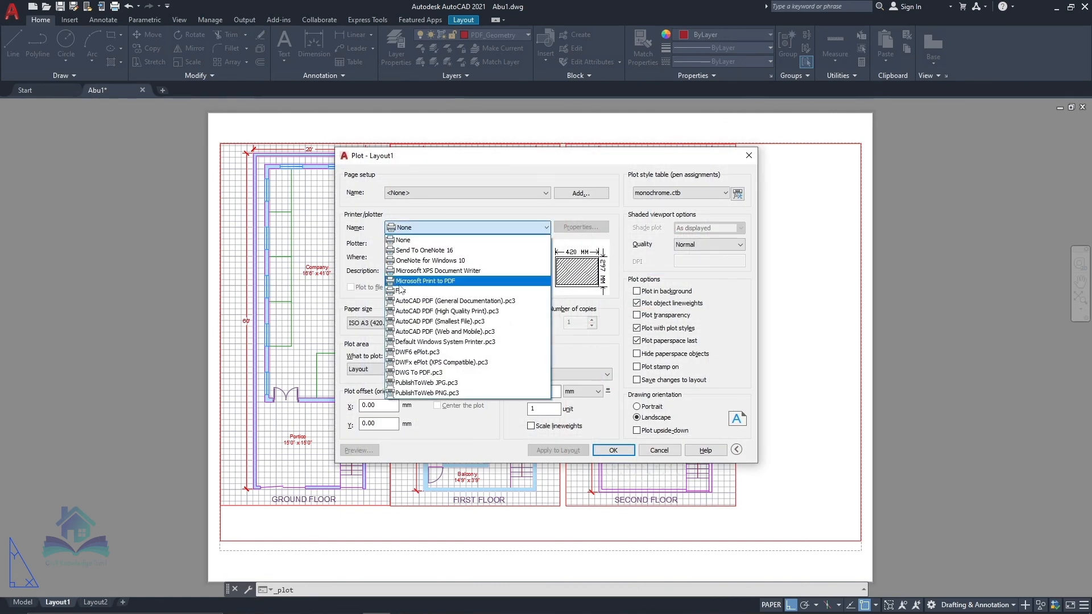
pyautogui.click(418, 373)
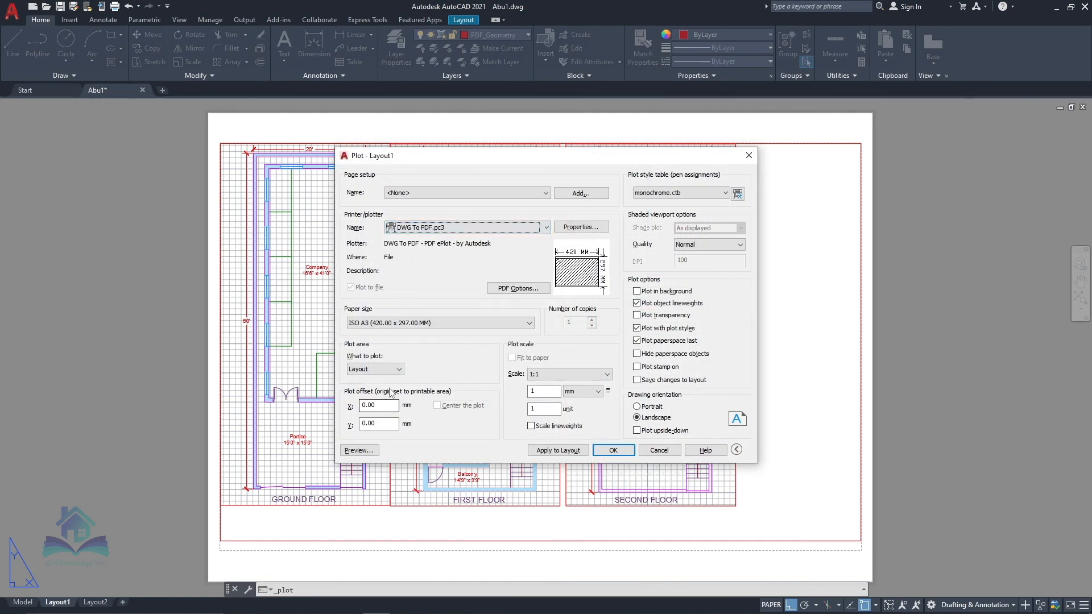
pyautogui.click(358, 449)
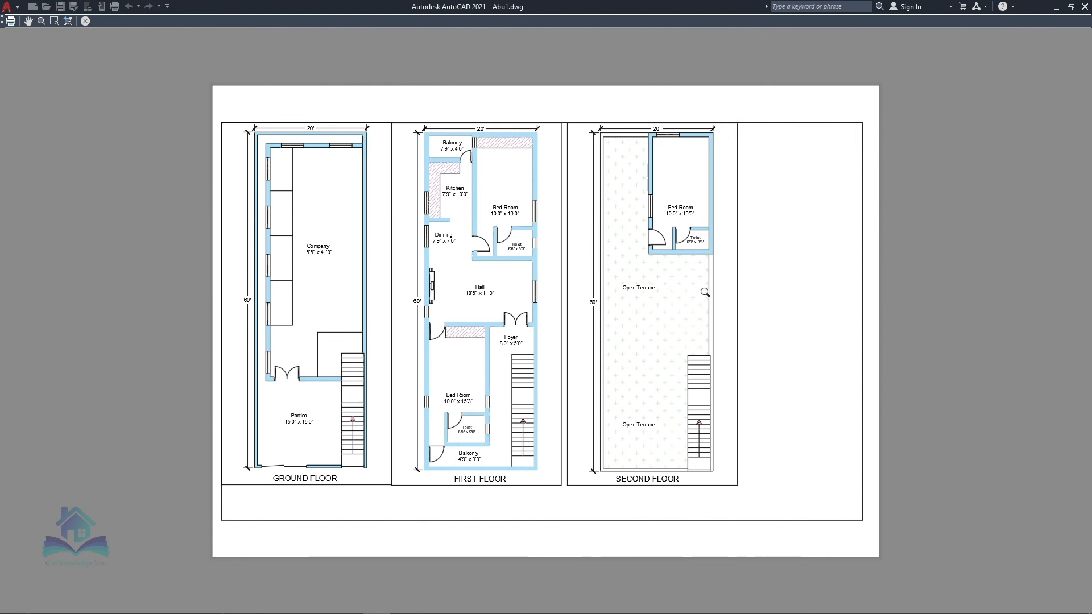
pyautogui.press('Escape')
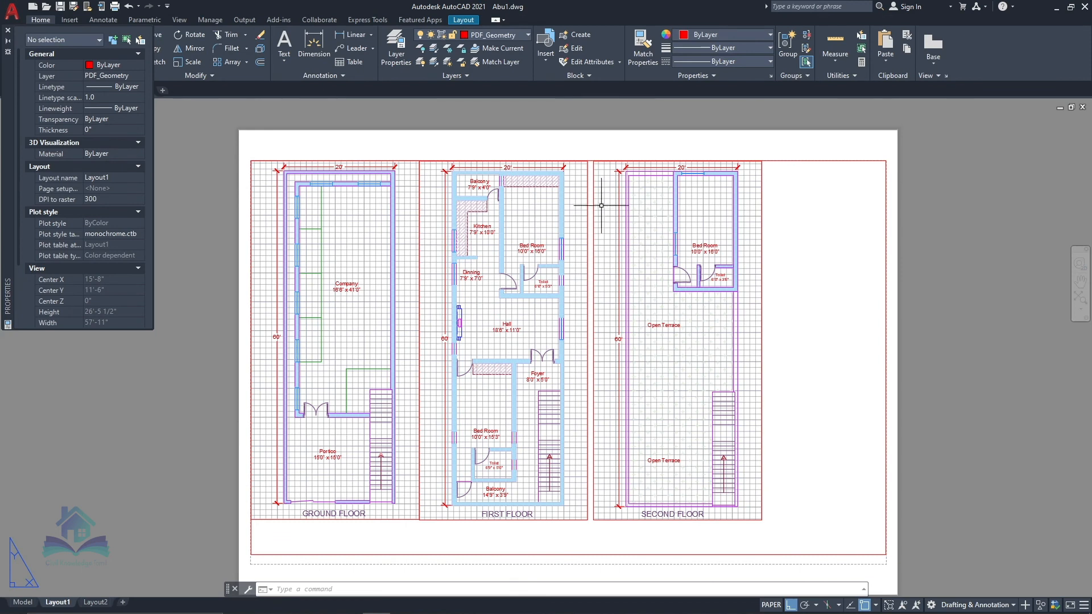